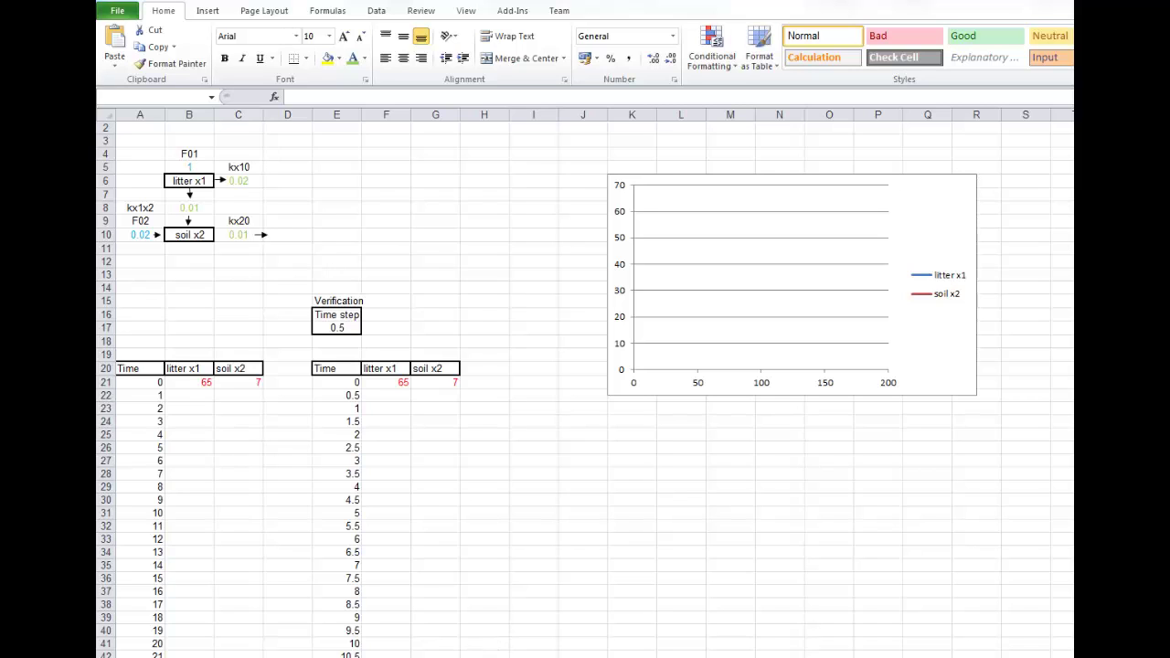
Step: Switch to the compartmental modelling GHG document in Word, read its storage and flux equations, and return to the Excel workbook
mouse_move(530, 657)
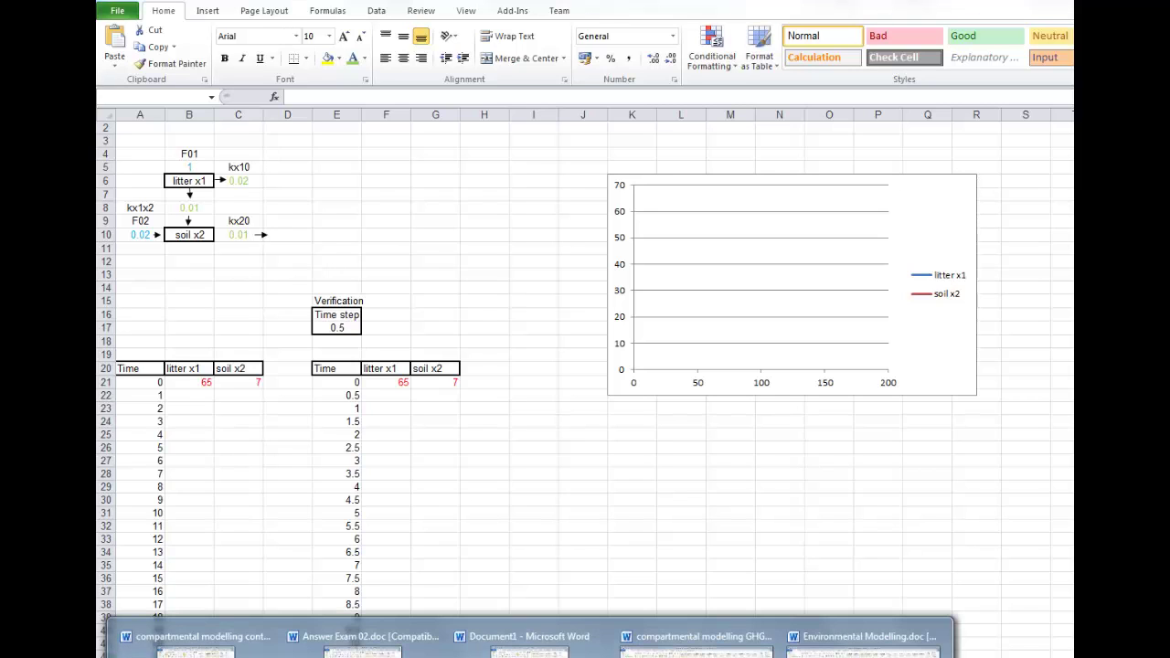
left_click(697, 640)
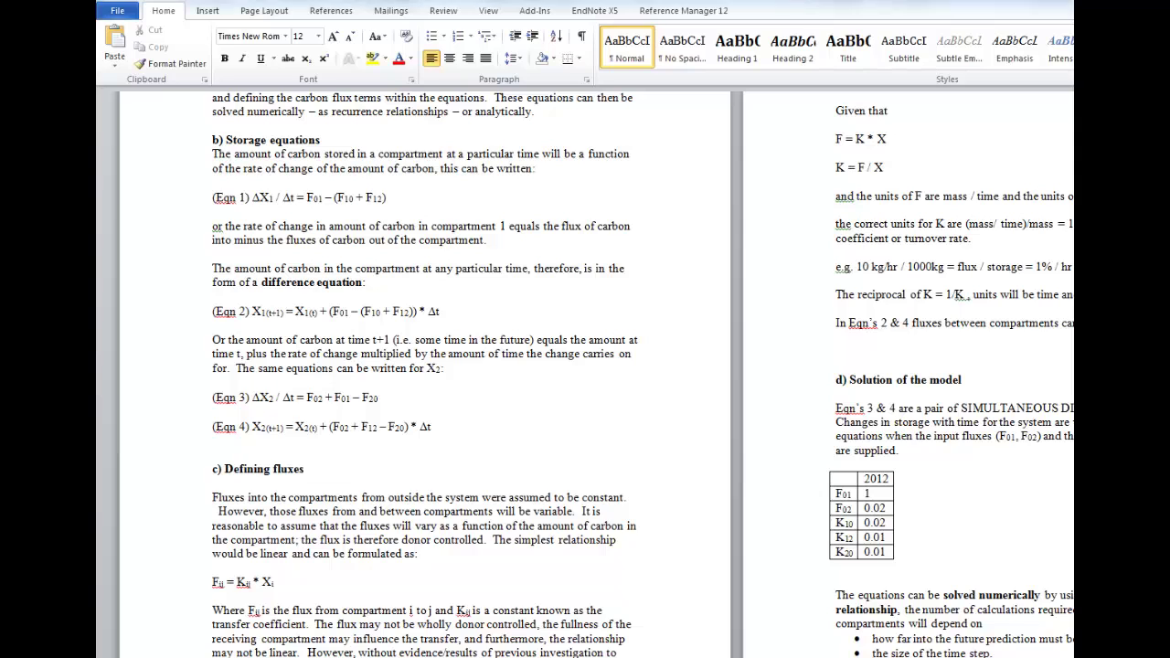
key("alt+Tab")
key("Return")
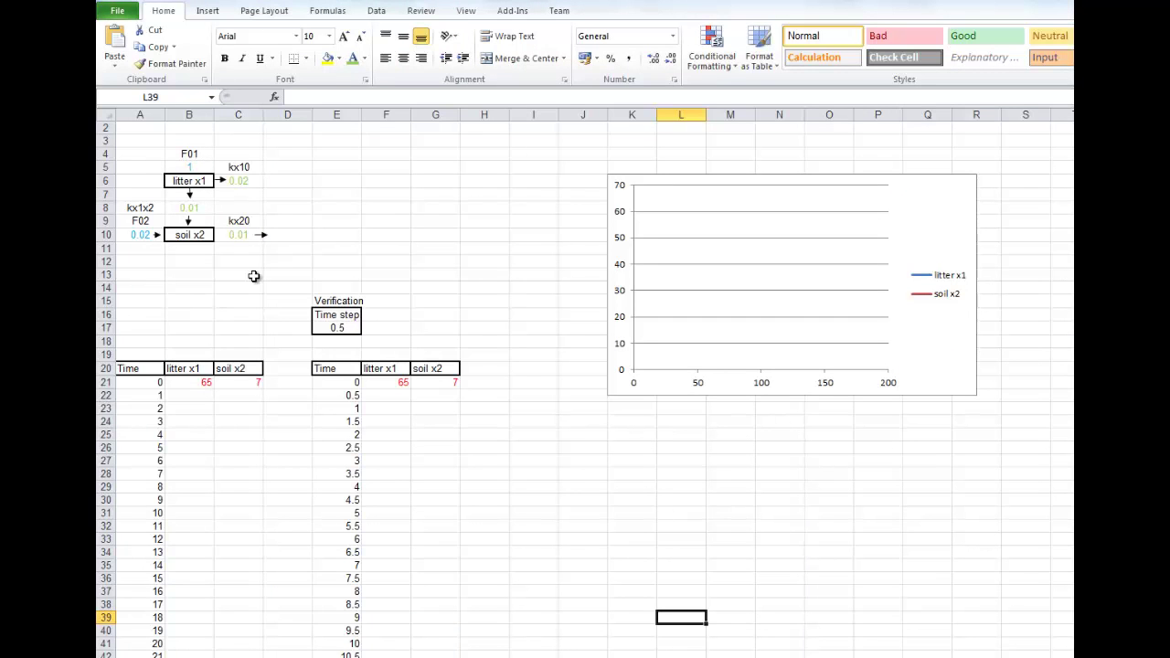
Step: Examine the input fluxes F01 and F02 and the transfer coefficients kx1x2, kx10 and kx20 in the compartment diagram
left_click(136, 235)
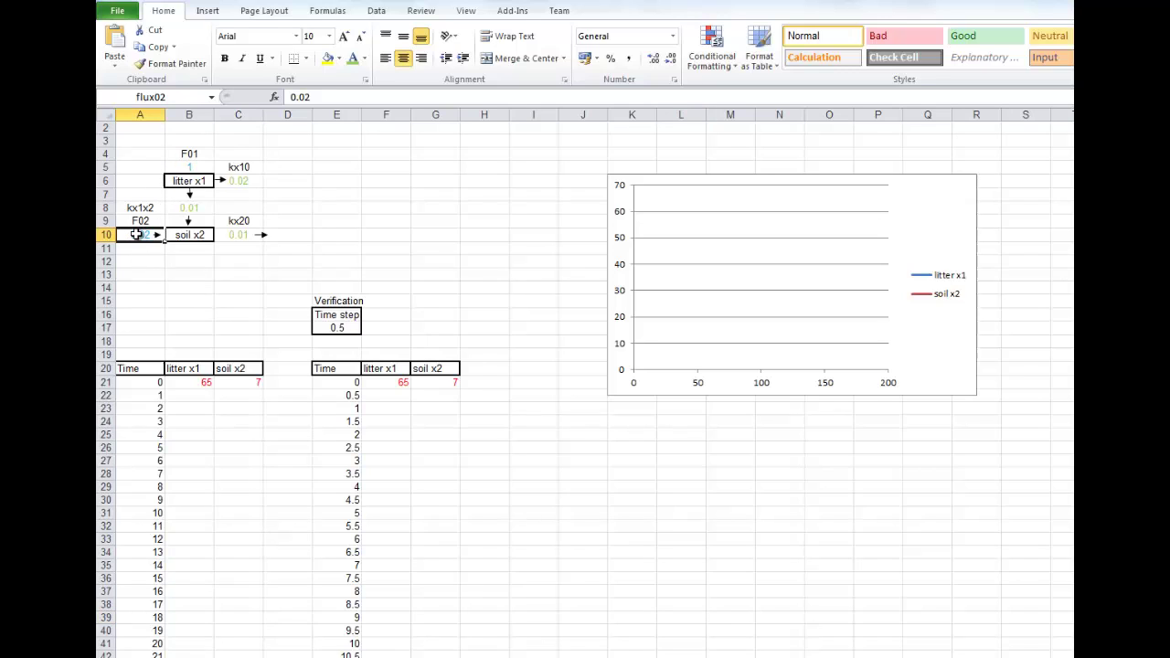
left_click(195, 167)
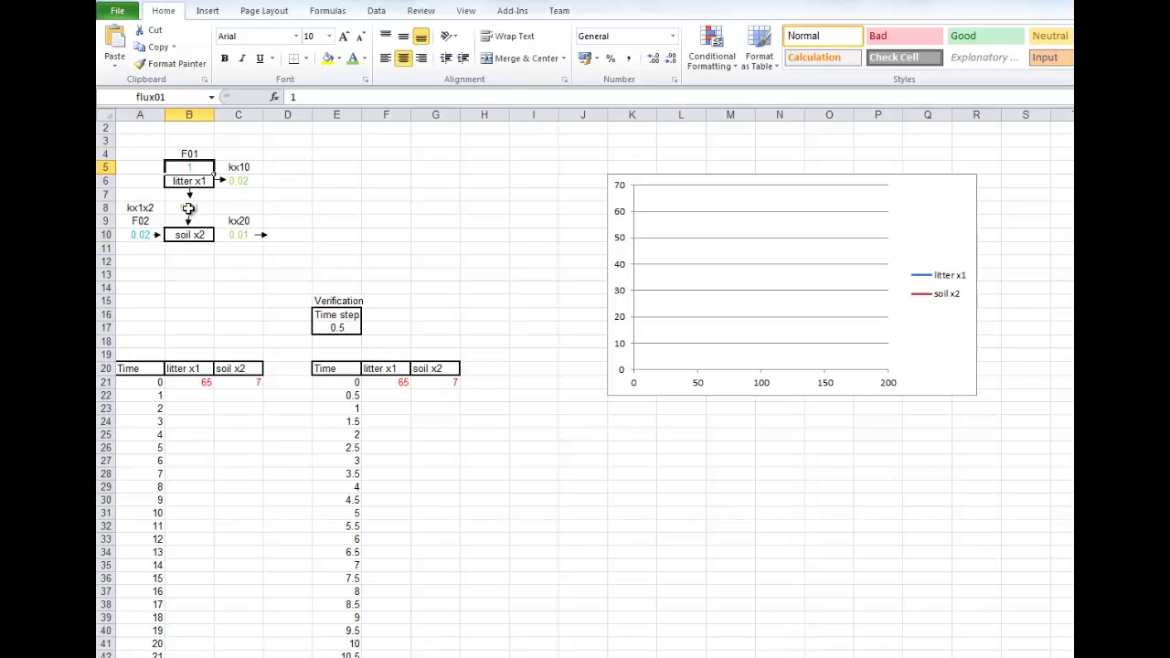
left_click(184, 209)
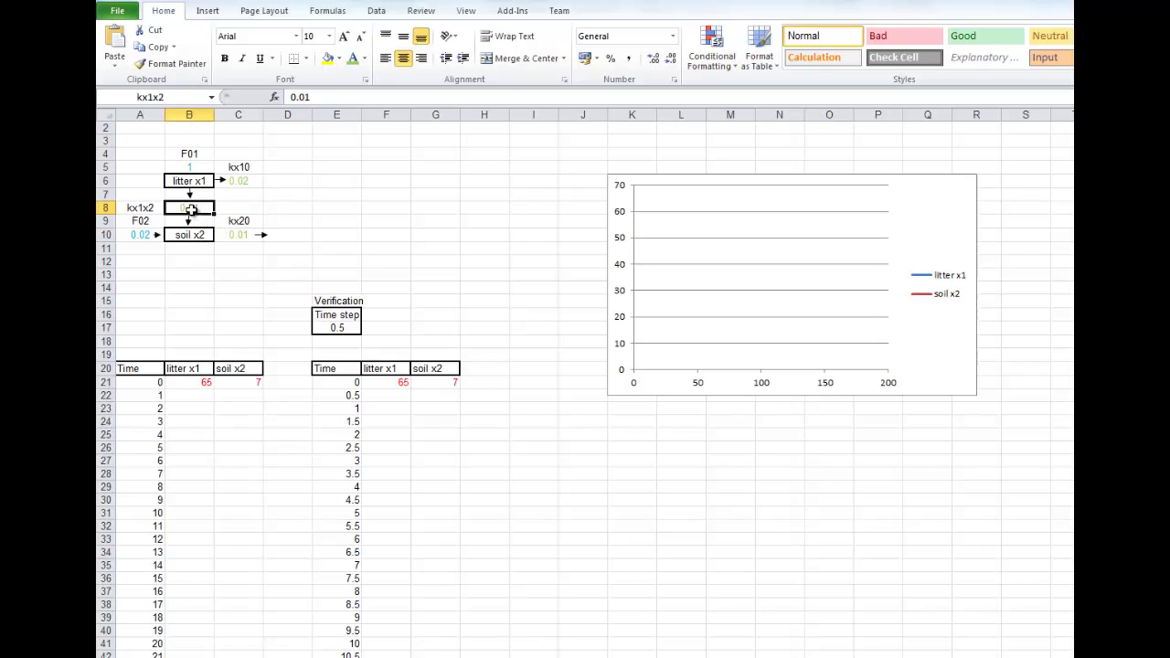
left_click(195, 181)
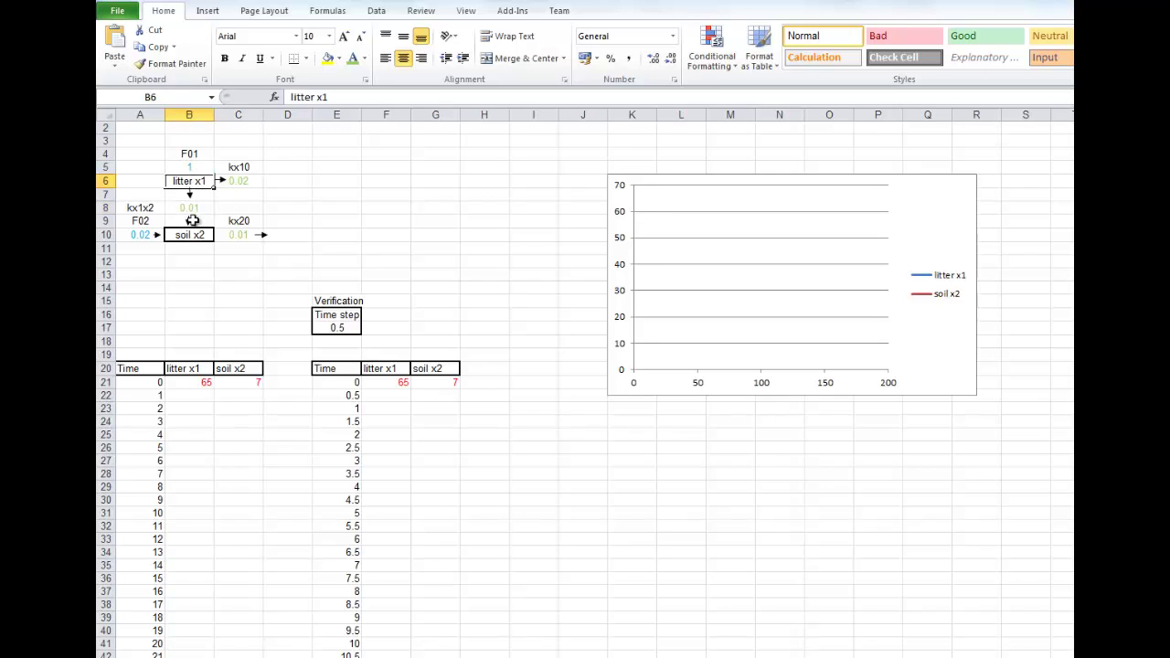
left_click(137, 236)
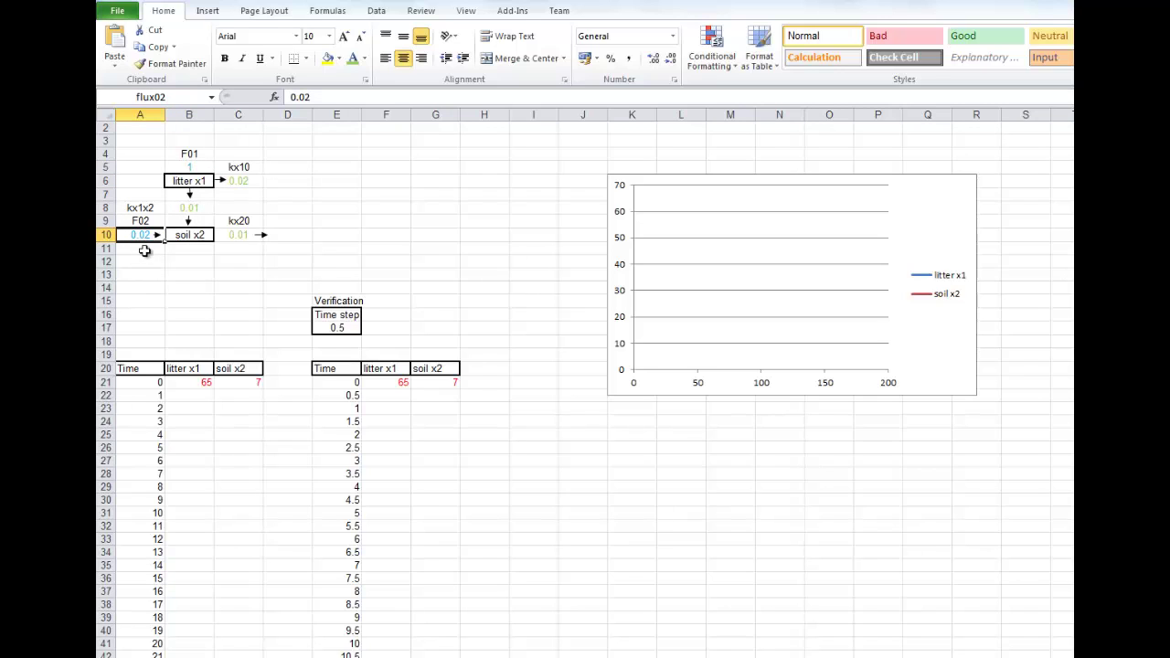
left_click(184, 165)
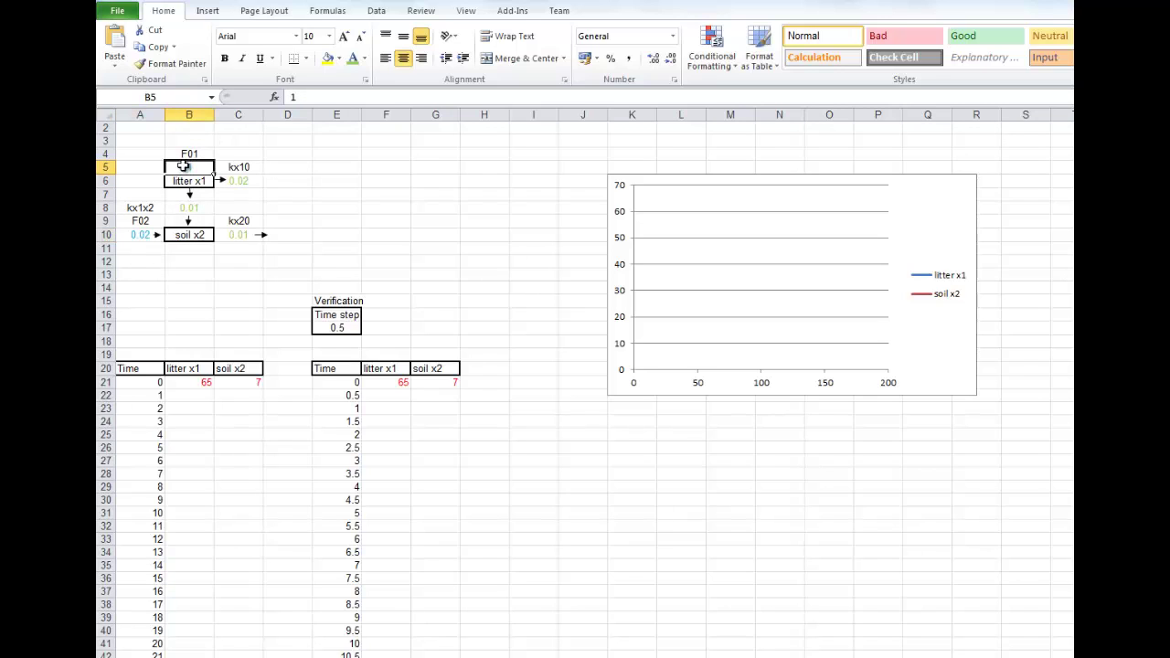
left_click(238, 182)
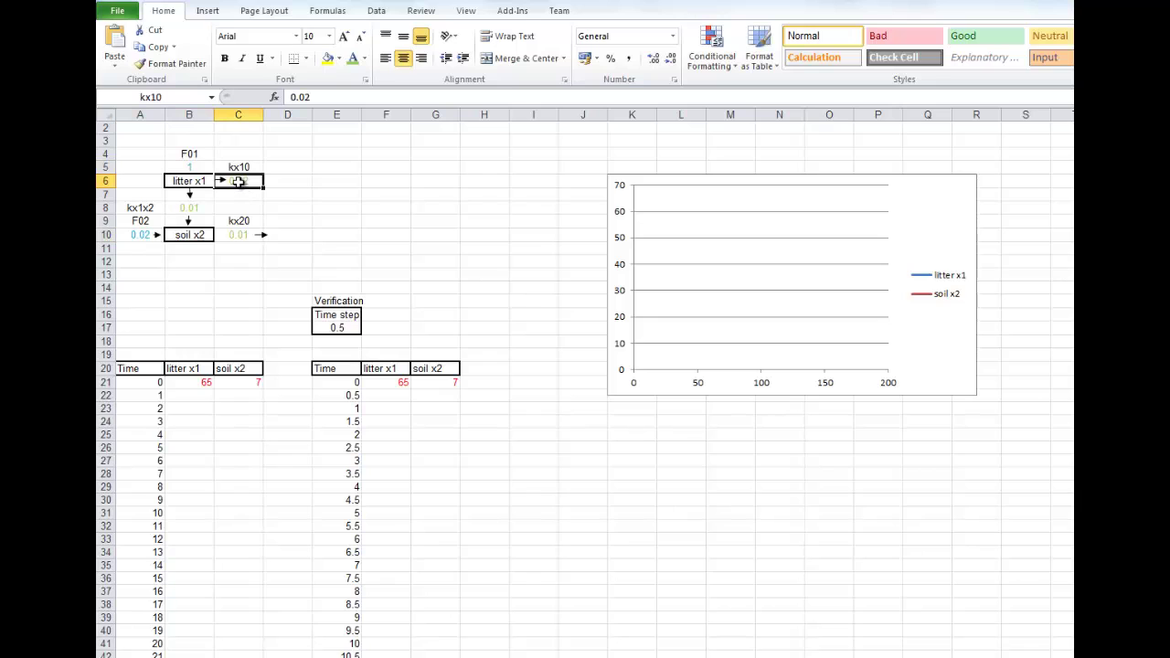
left_click(240, 235)
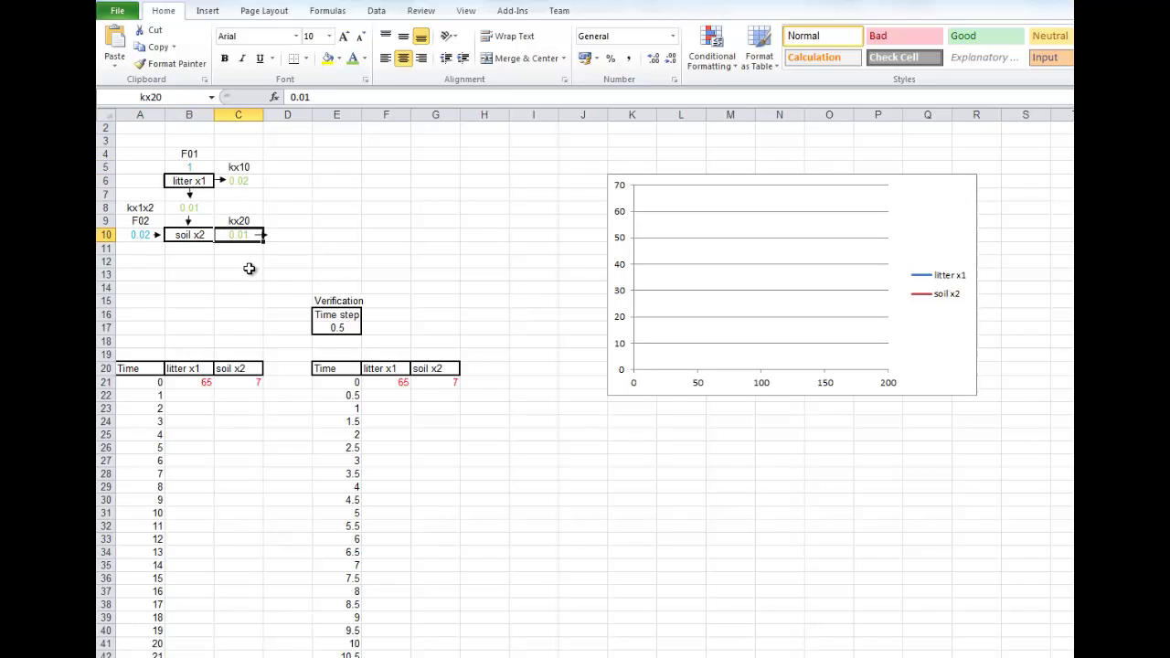
Step: Begin the litter x1 formula for time 1 in cell B22 with =B21+flux01
left_click(193, 395)
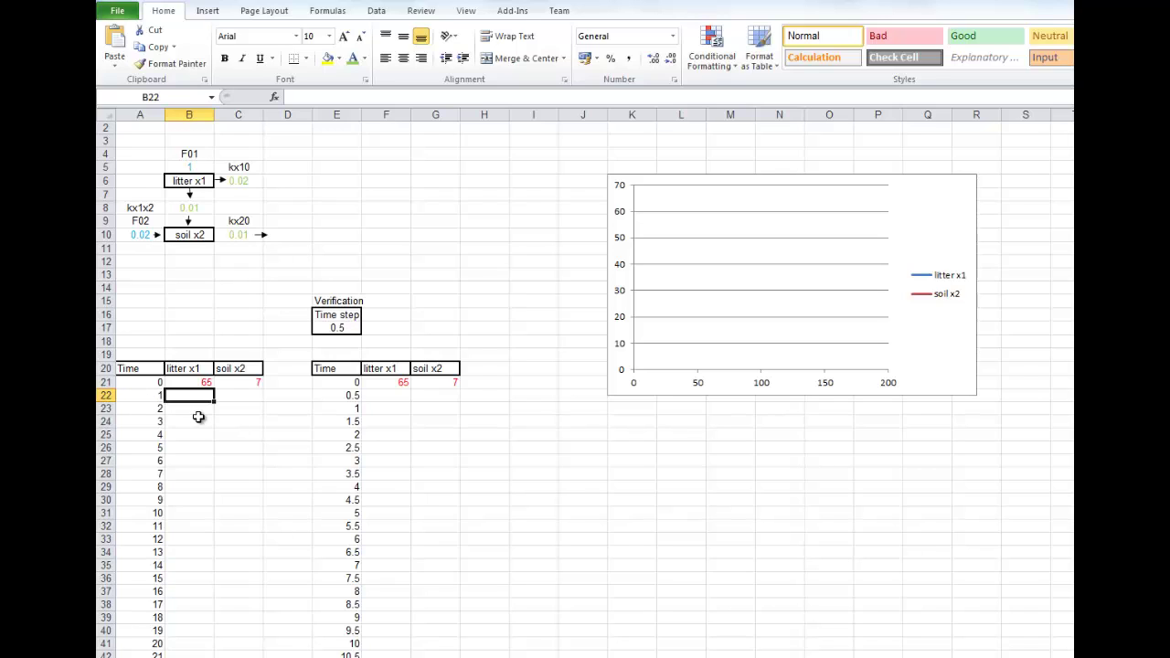
type("=")
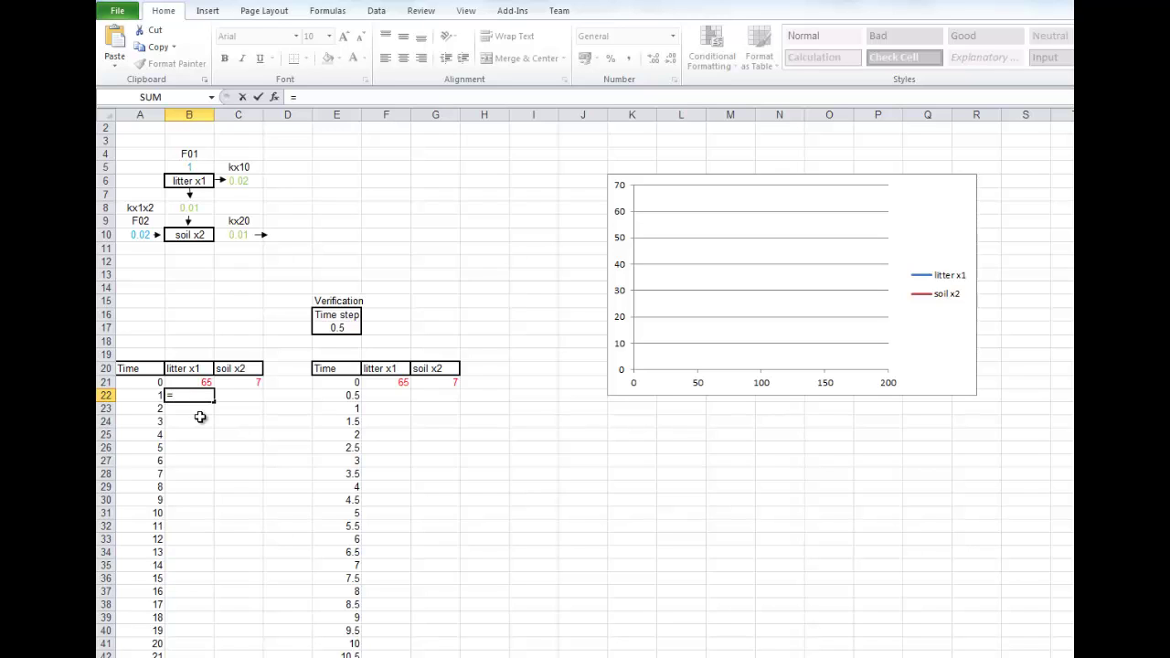
left_click(190, 383)
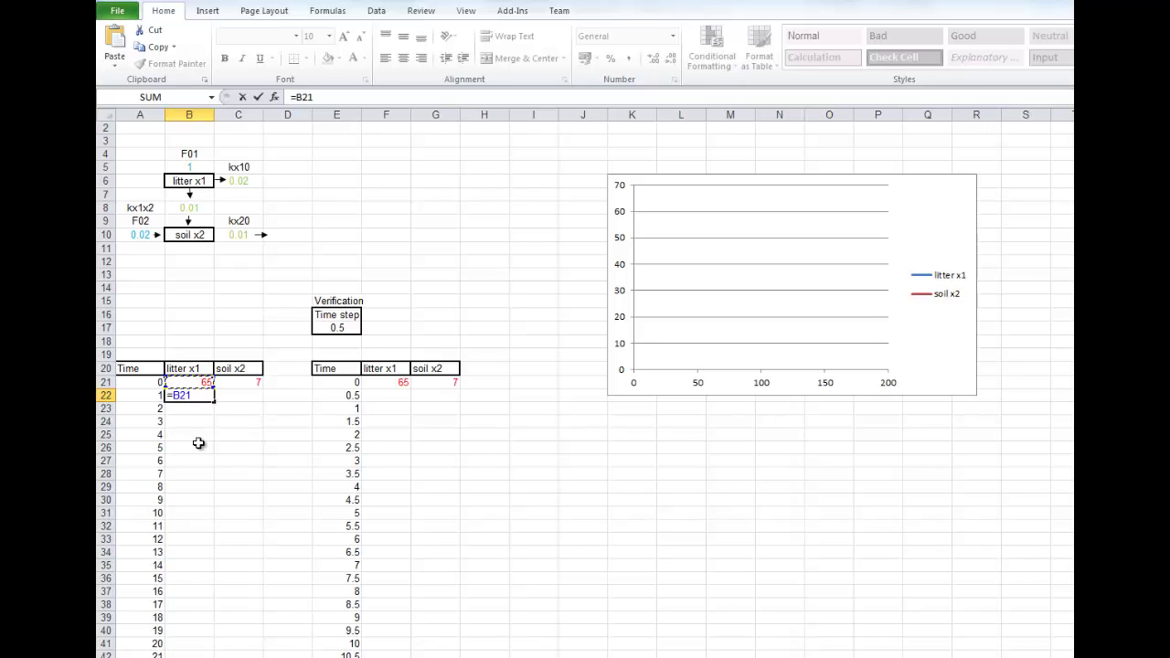
type("+")
left_click(185, 166)
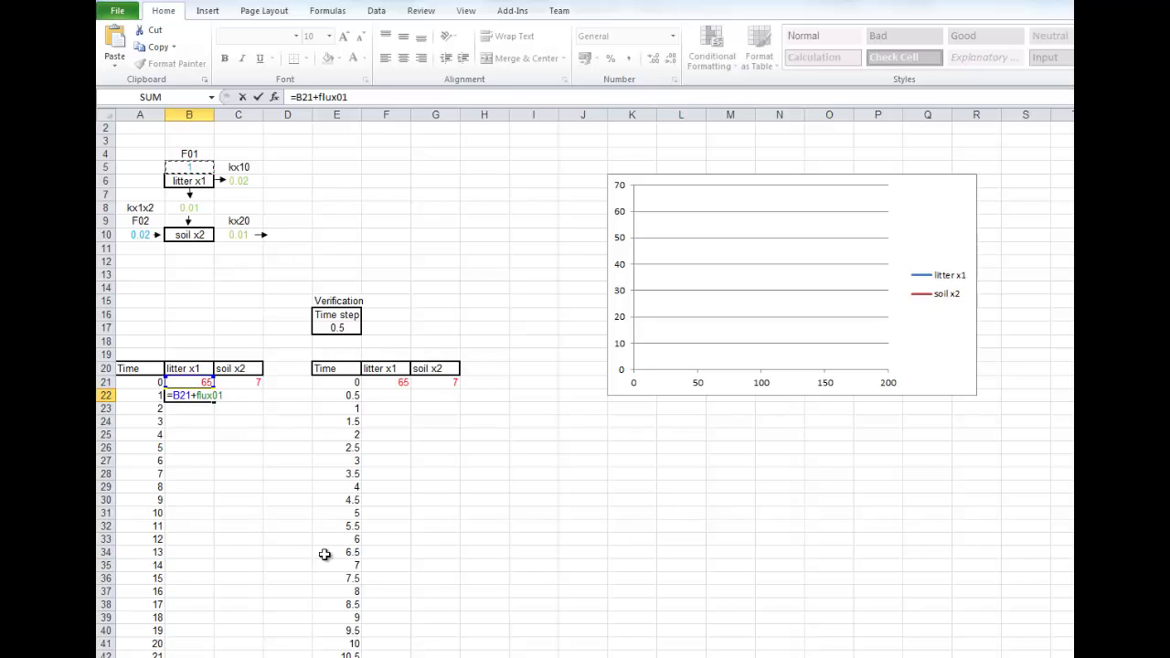
Step: Extend the litter x1 formula in B22 with the outflow terms -(B21*kx10)+(B21*kx1x2)
type("-")
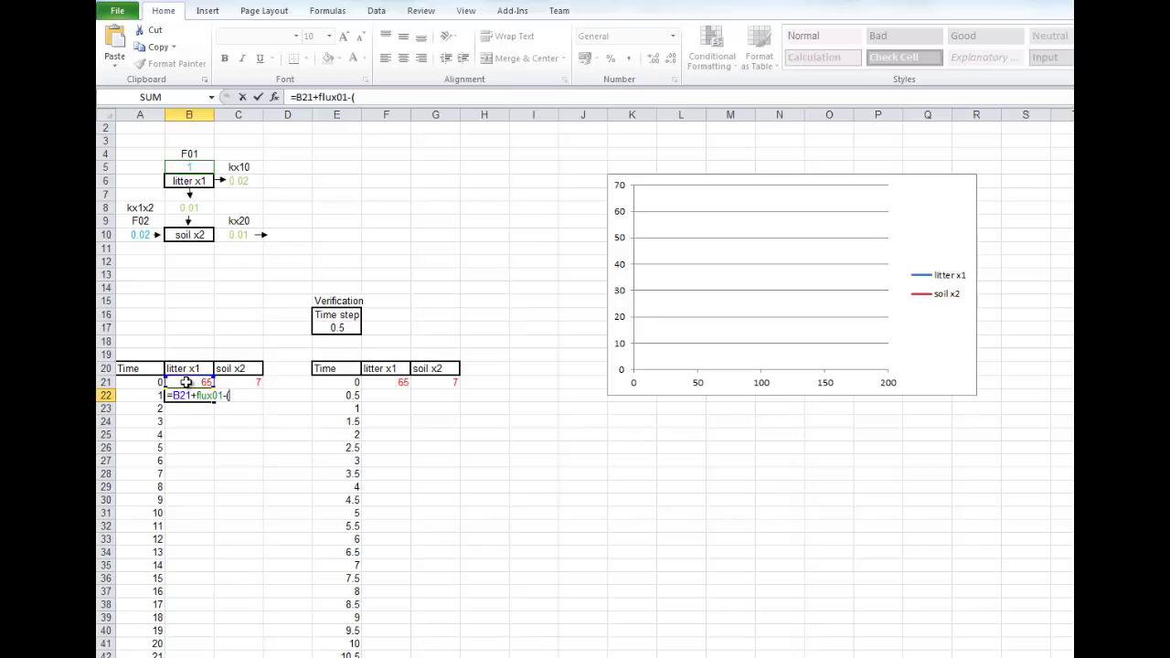
left_click(185, 382)
type("*")
left_click(235, 180)
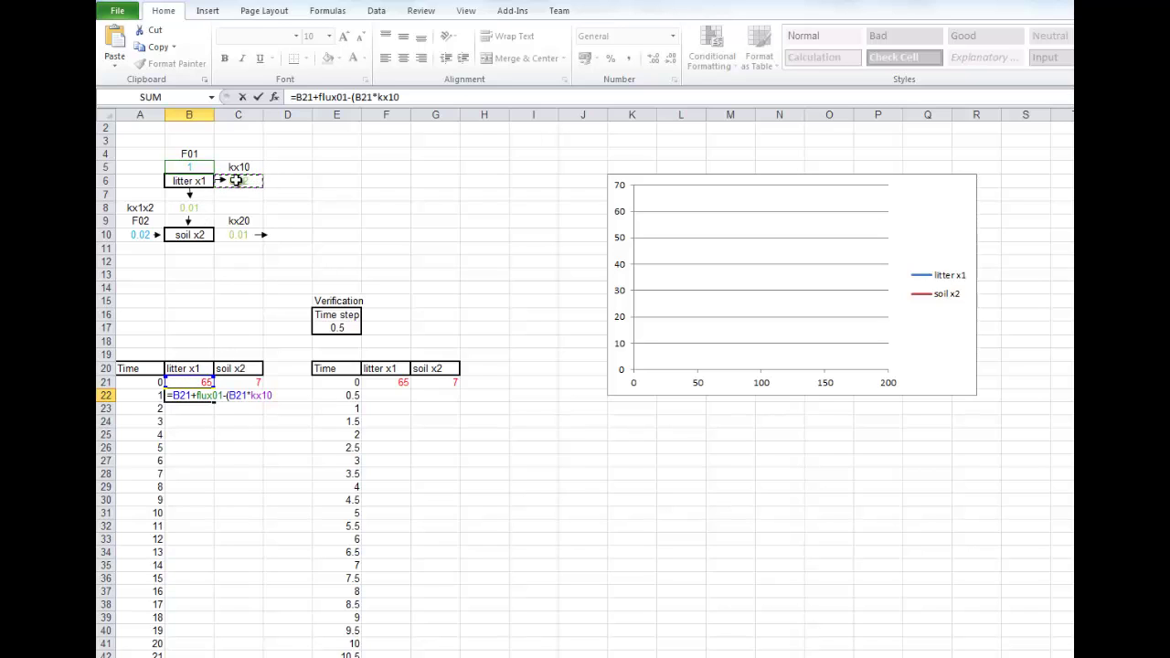
type(")+(")
left_click(195, 382)
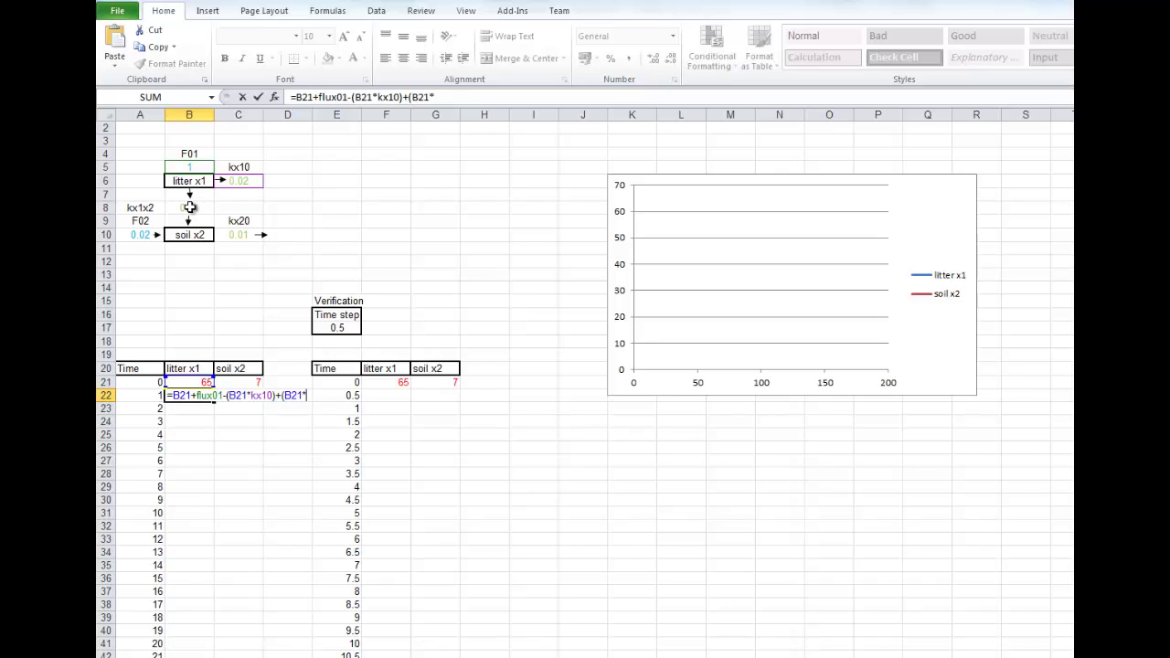
left_click(189, 207)
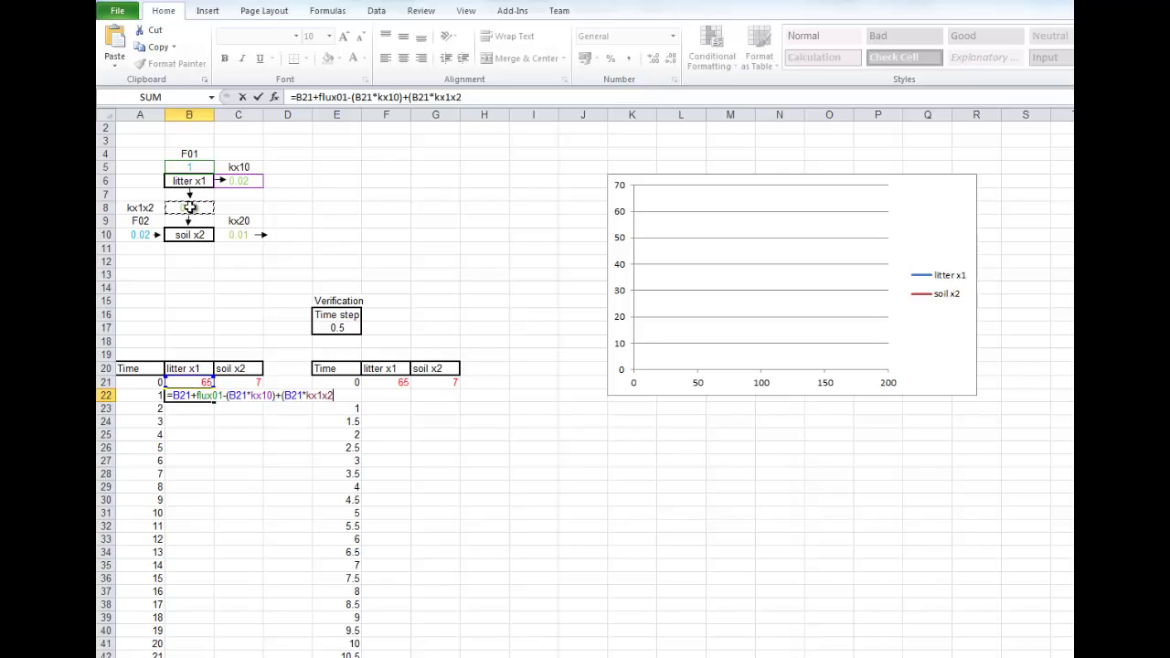
type(")")
Step: Enclose both outflow terms in an outer pair of parentheses and enter B22 as =B21+flux01-((B21*kx10)+(B21*kx1x2))
left_click(352, 96)
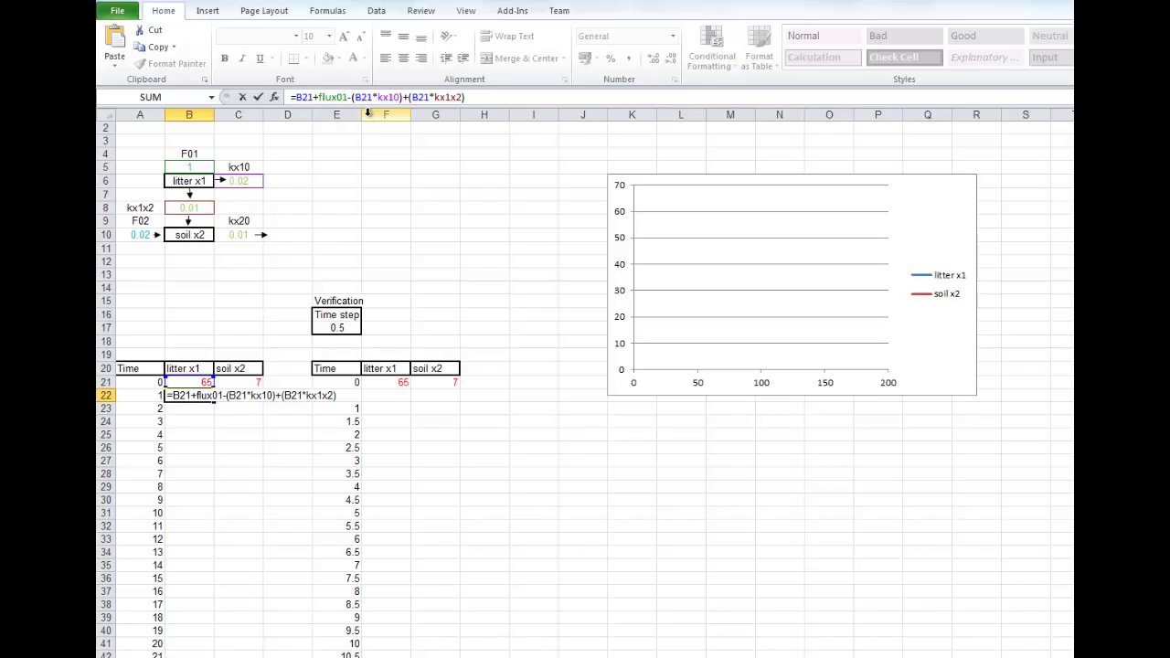
type("(")
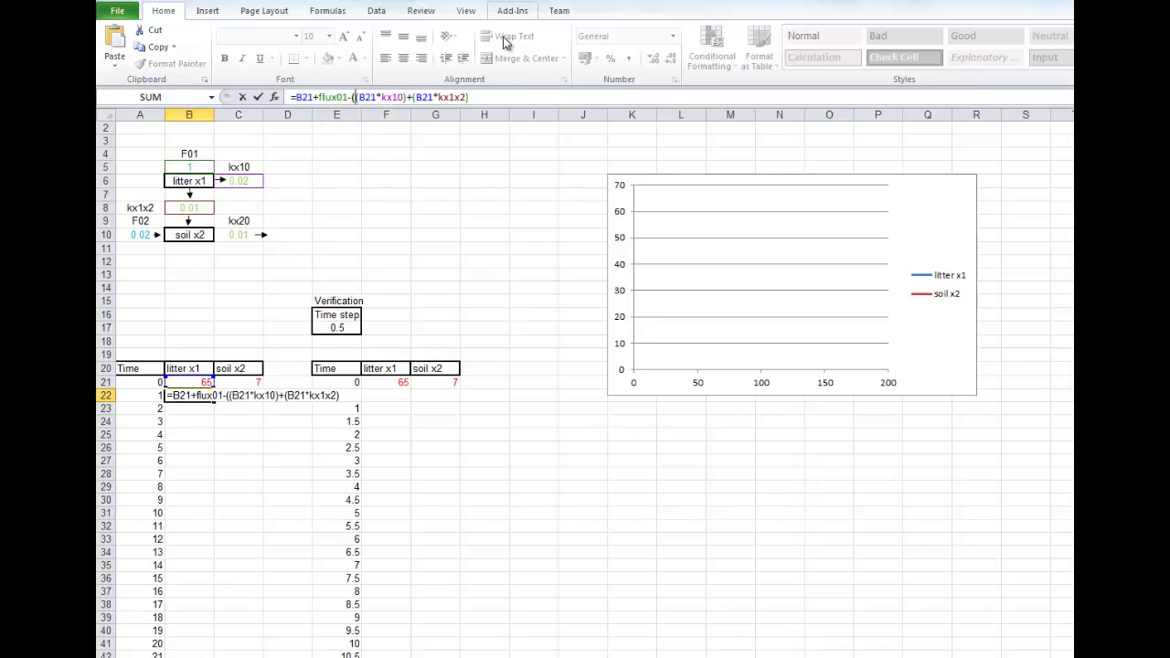
left_click(472, 97)
type(")")
left_click(258, 97)
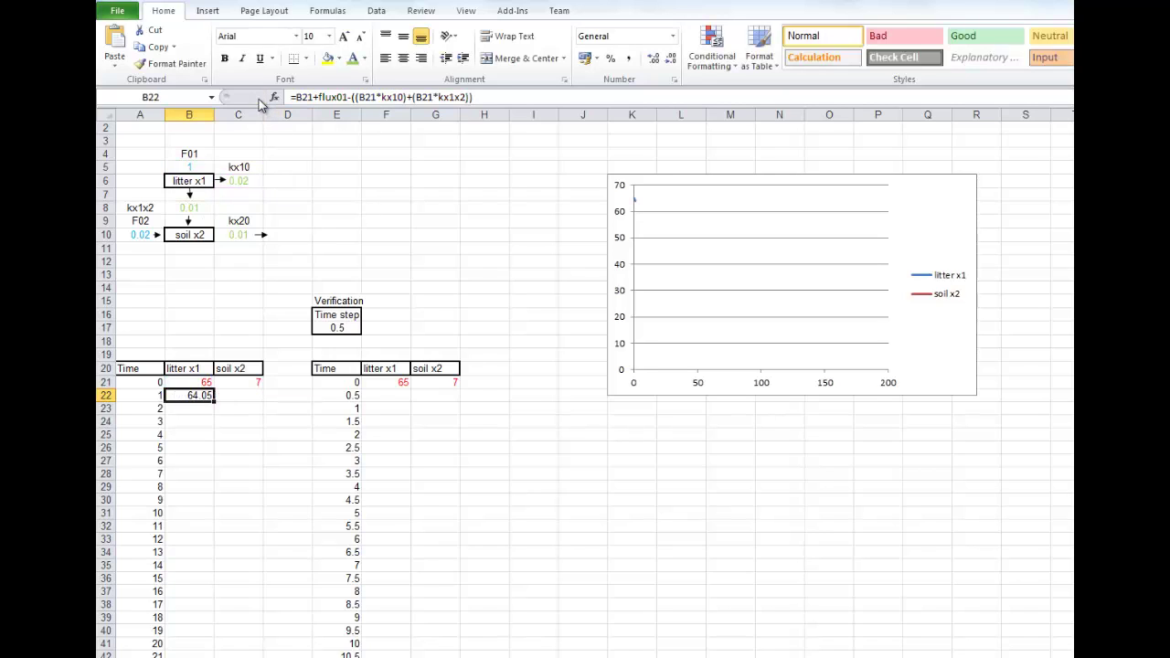
Step: Begin the soil x2 formula for time 1 in cell C22 with =C21+(flux02+(B21*kx1x2))
left_click(244, 395)
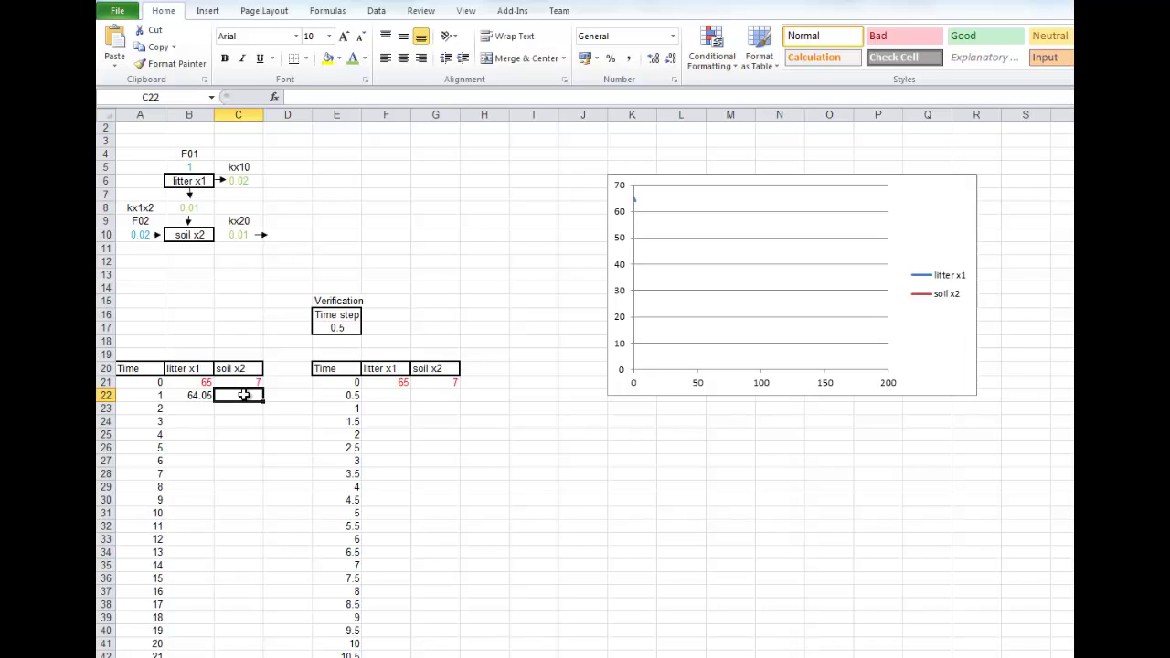
type("=")
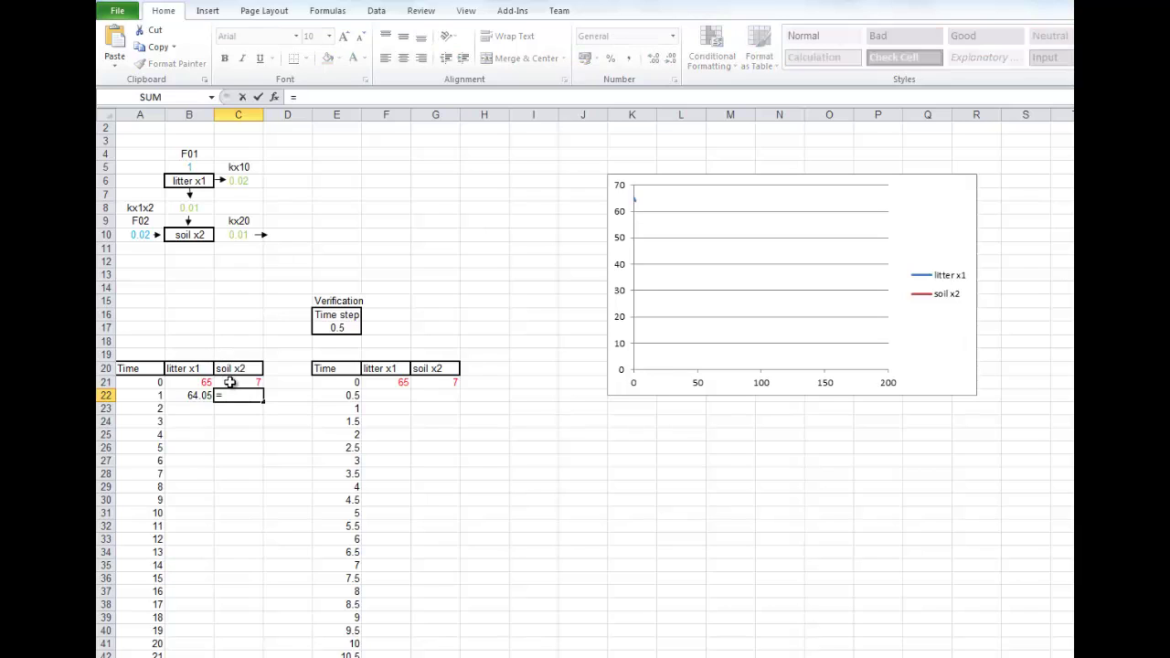
left_click(243, 382)
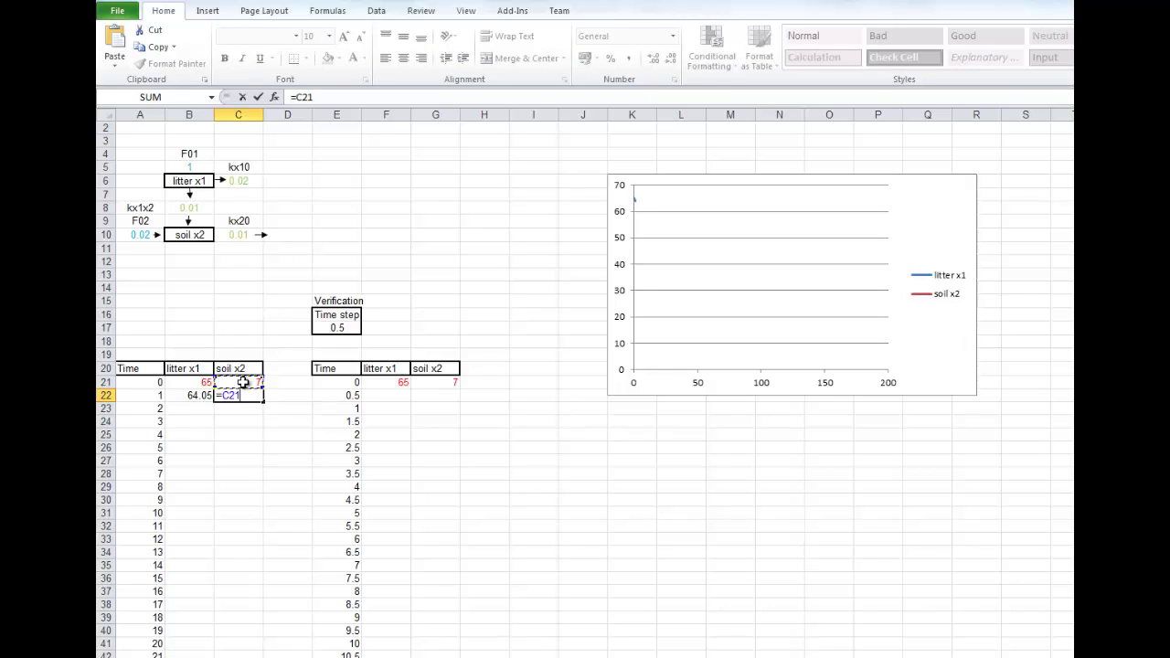
type("+")
type("(")
left_click(140, 235)
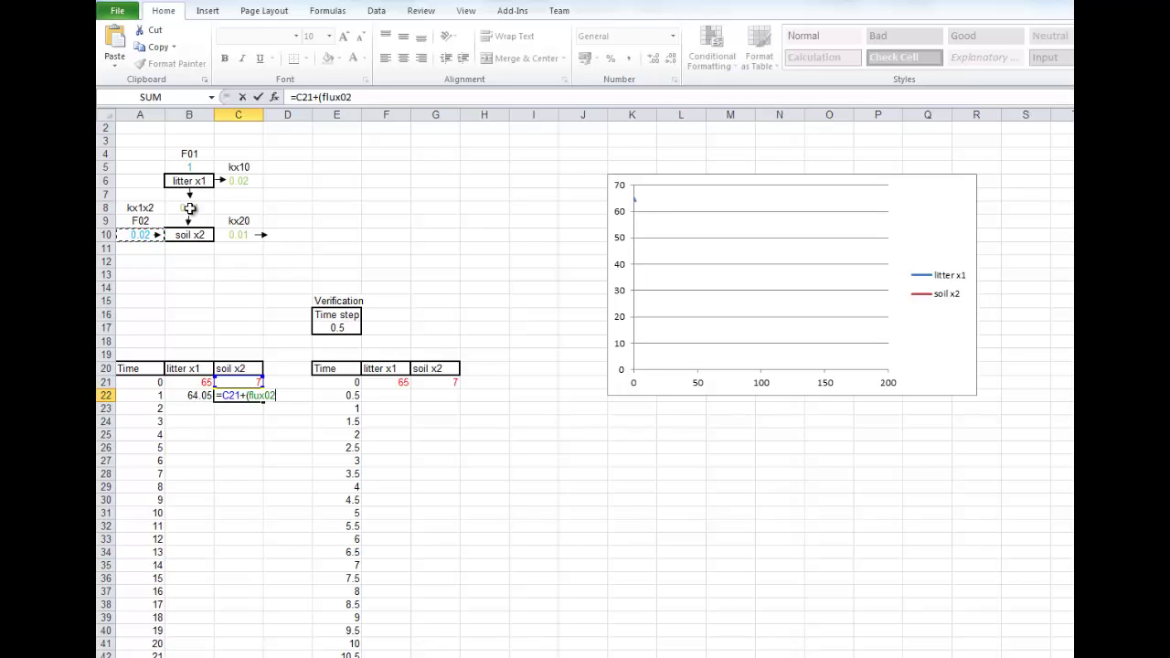
type("+(")
left_click(192, 382)
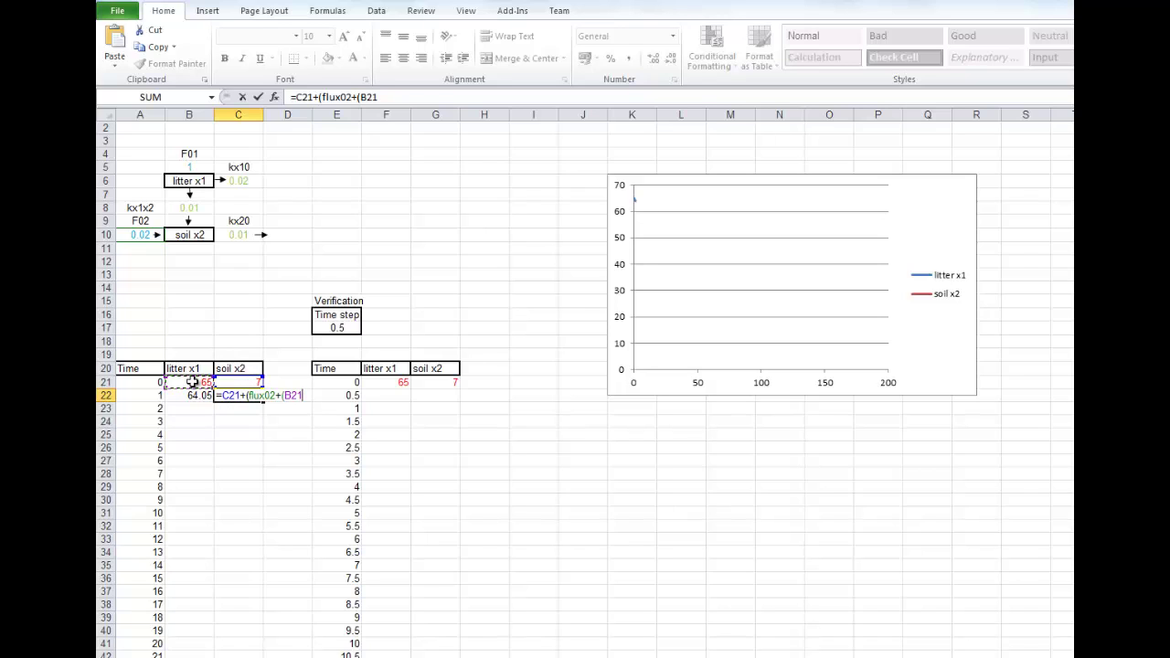
type("*")
left_click(187, 207)
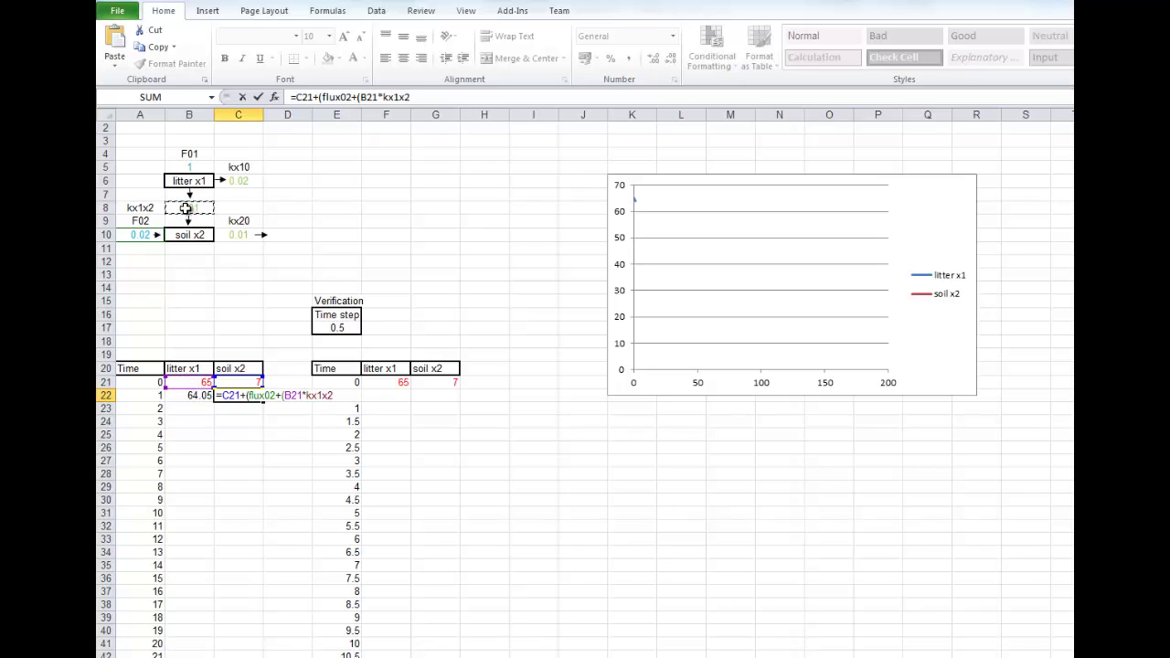
type("))")
Step: Complete the soil x2 formula in C22 by subtracting the soil outflow with -(C21*kx20), and enter it
type("(")
left_click(237, 381)
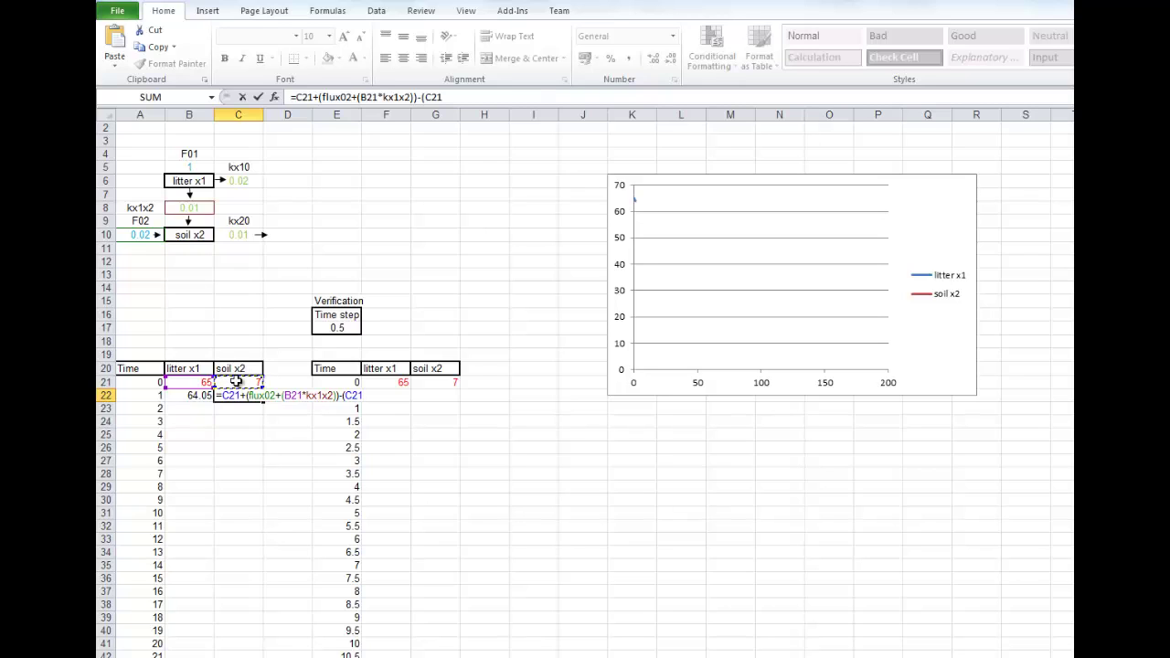
type("*")
left_click(242, 234)
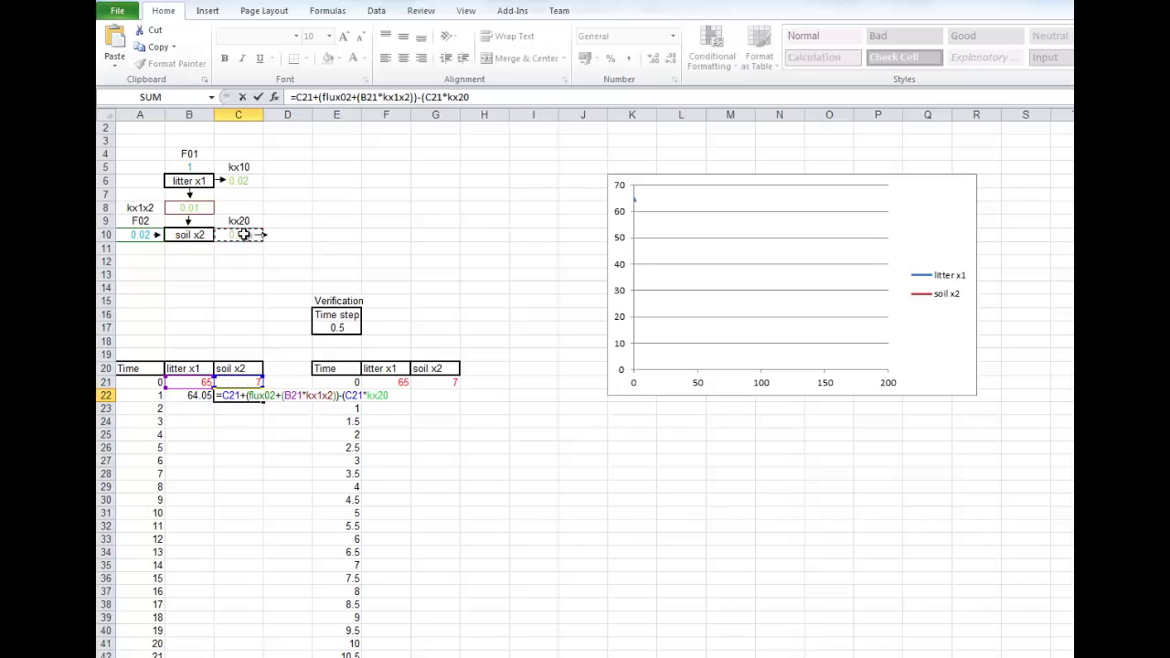
type(")")
key("Return")
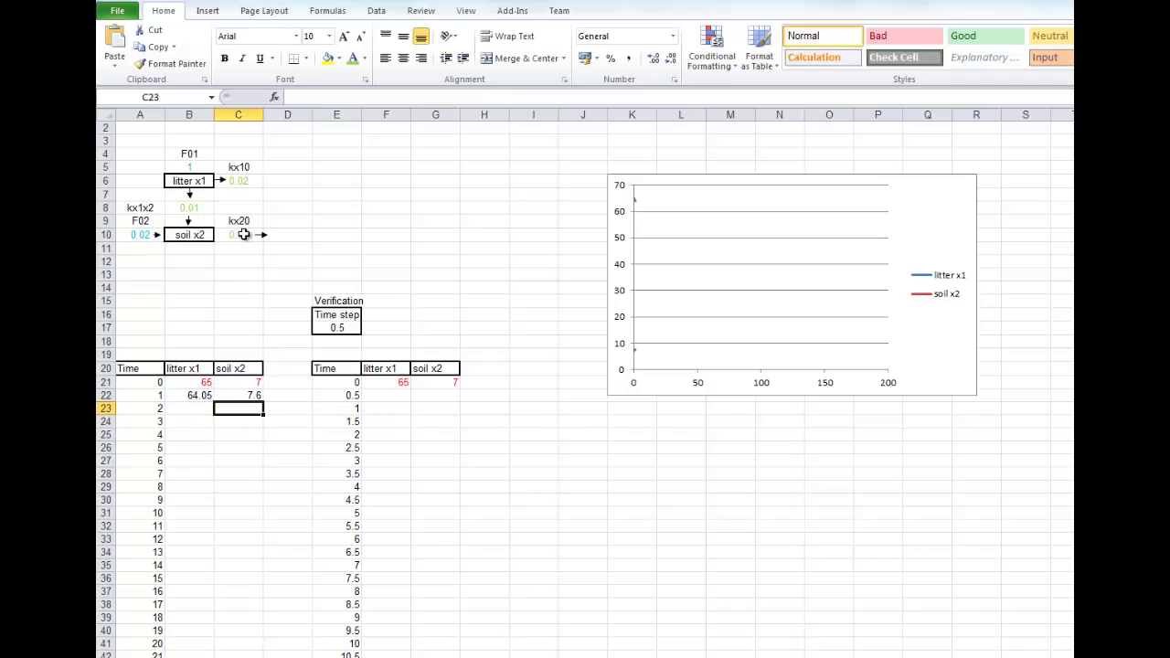
Step: Fill the formulas in B22:C22 down the litter x1 and soil x2 columns for all time steps
left_click(190, 395)
left_click_drag(190, 395, 247, 396)
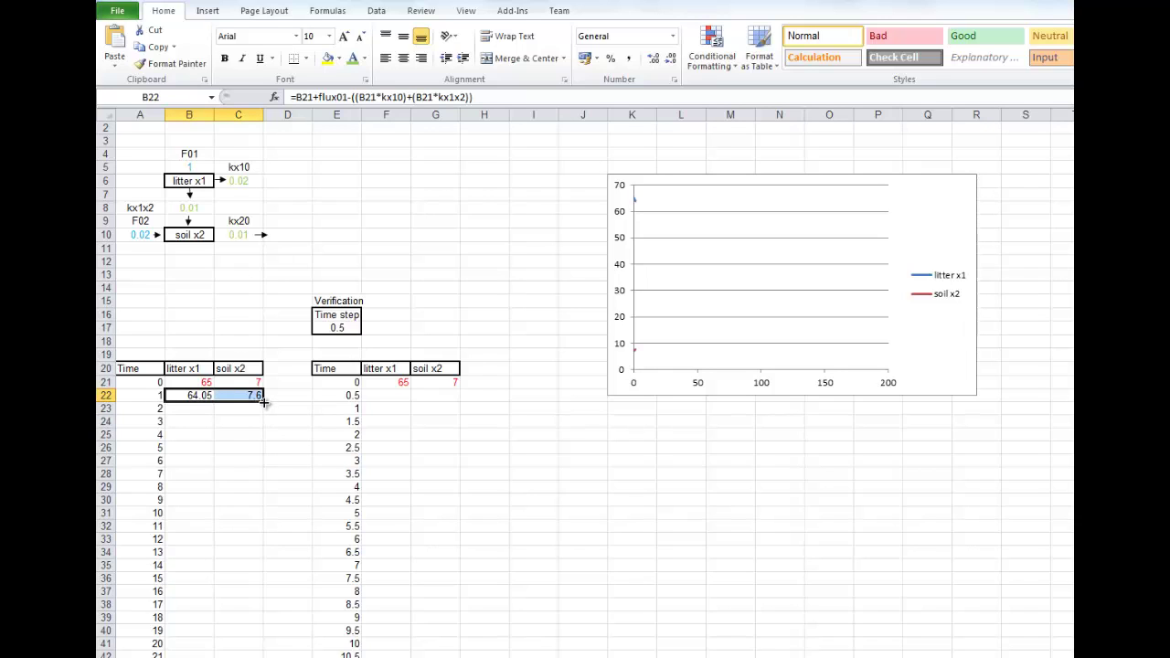
double_click(262, 400)
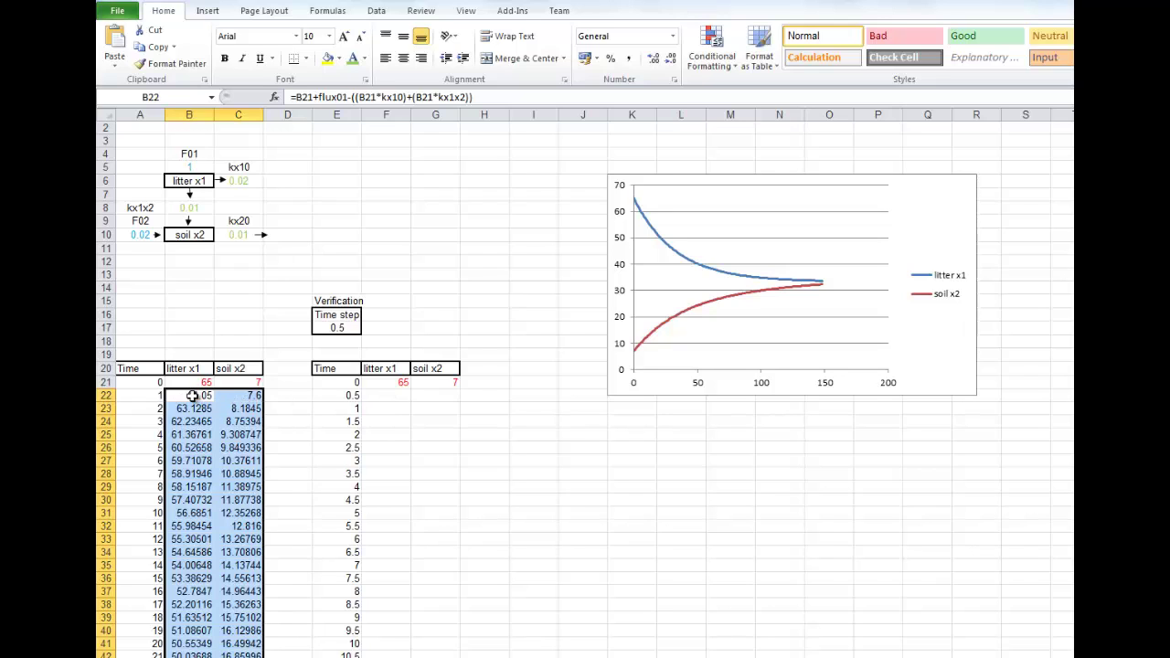
Step: Copy the litter x1 and soil x2 formulas from B22:C22 into F22:G22 of the verification table
left_click_drag(196, 397, 225, 397)
right_click(226, 397)
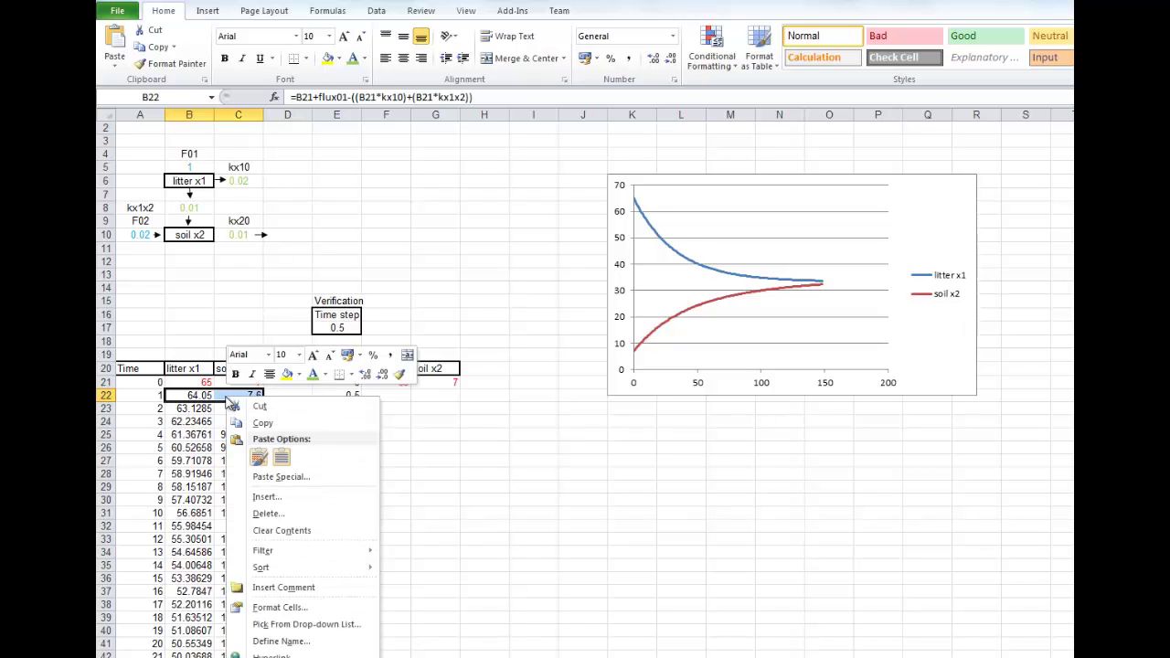
left_click(287, 420)
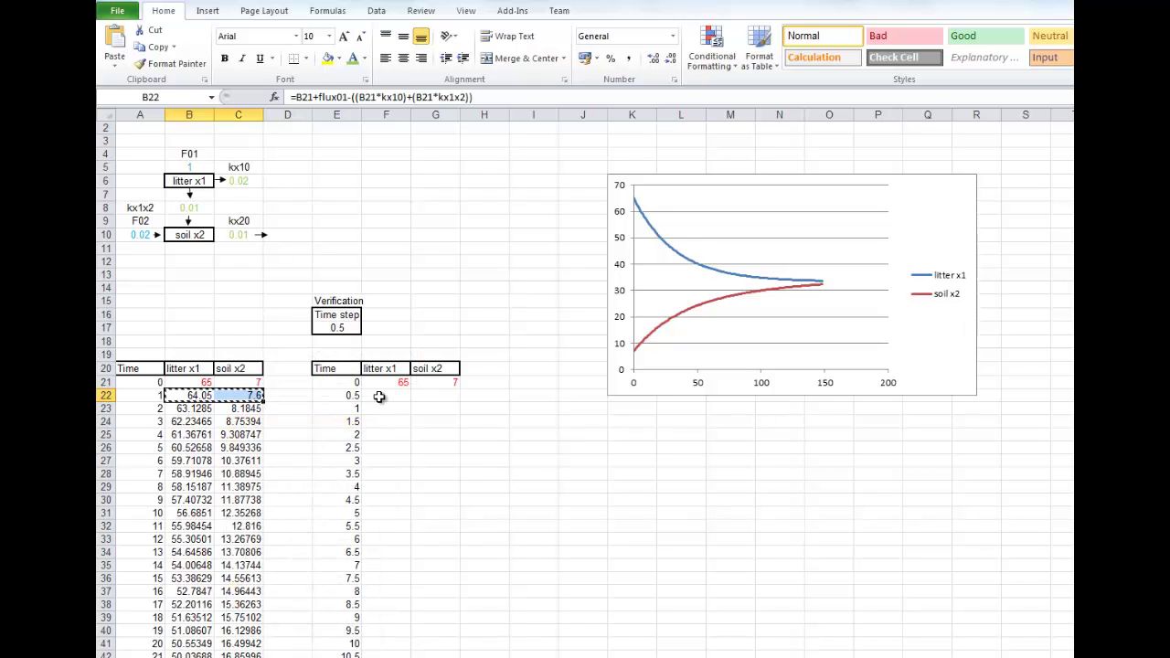
left_click(388, 397)
right_click(389, 399)
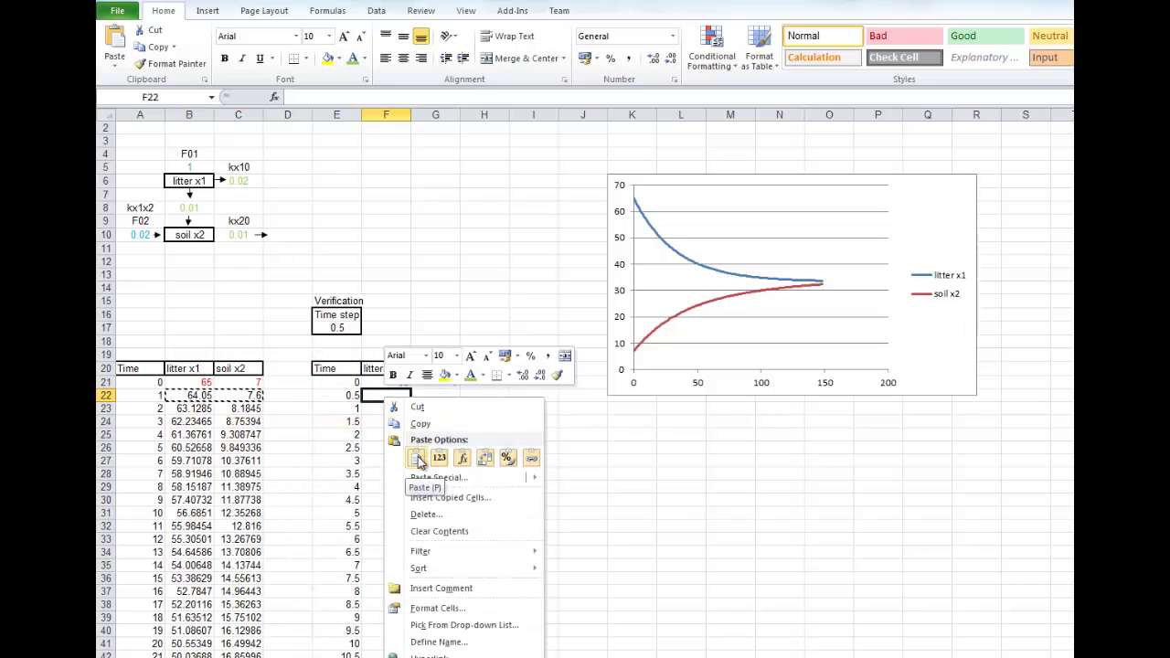
left_click(417, 457)
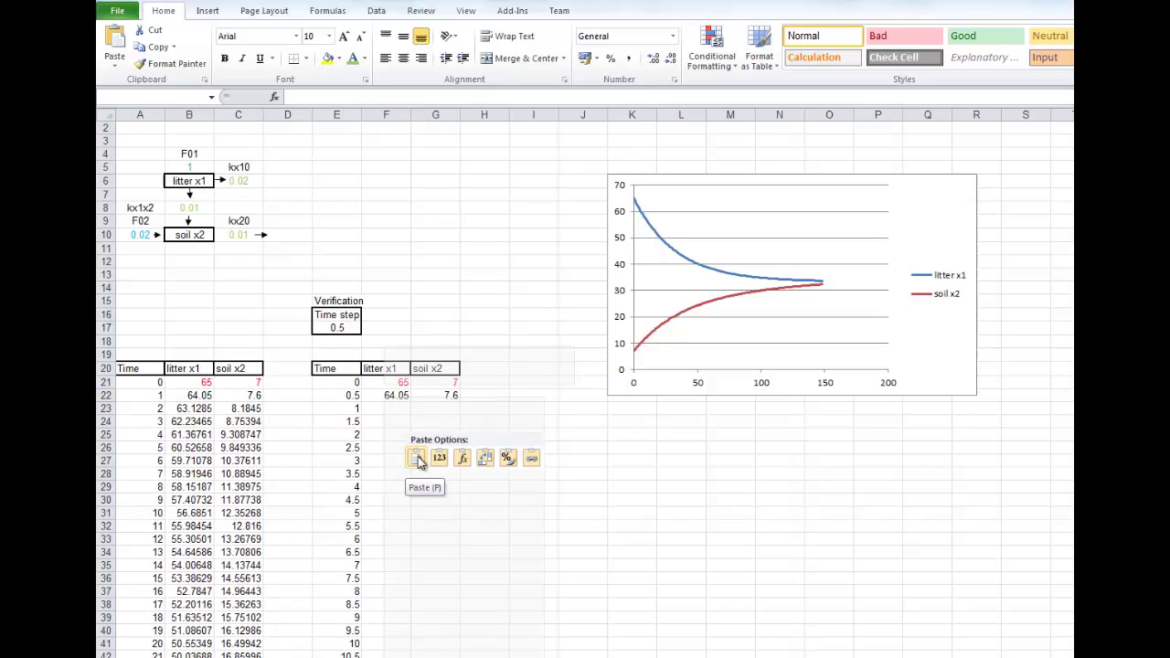
left_click(389, 397)
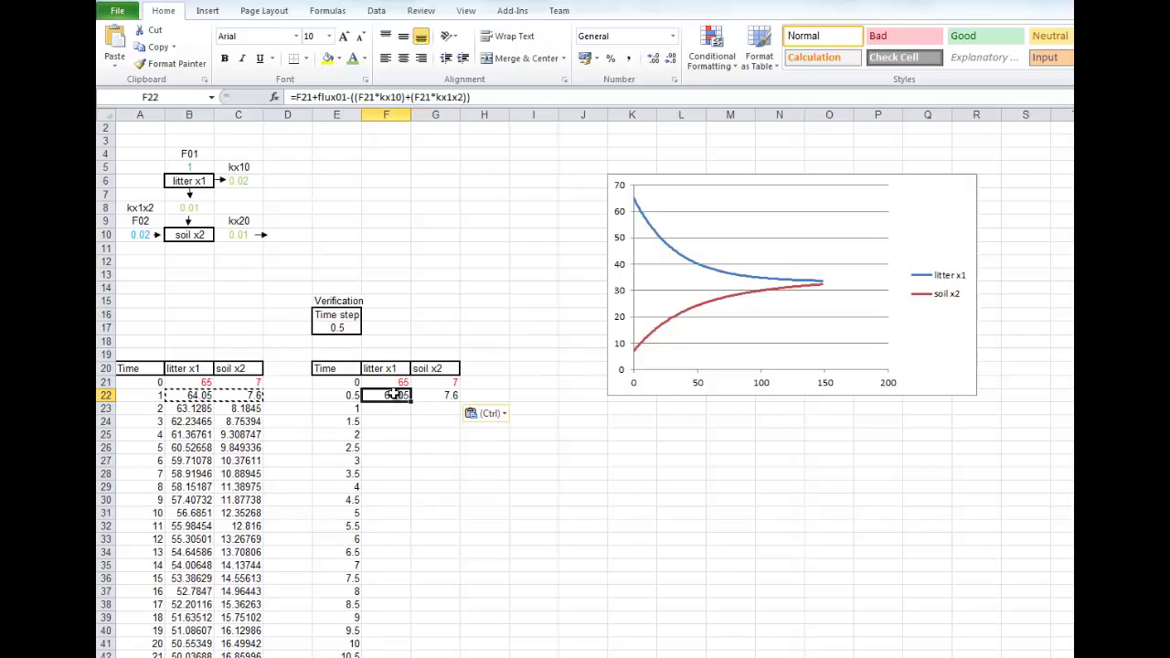
left_click(486, 97)
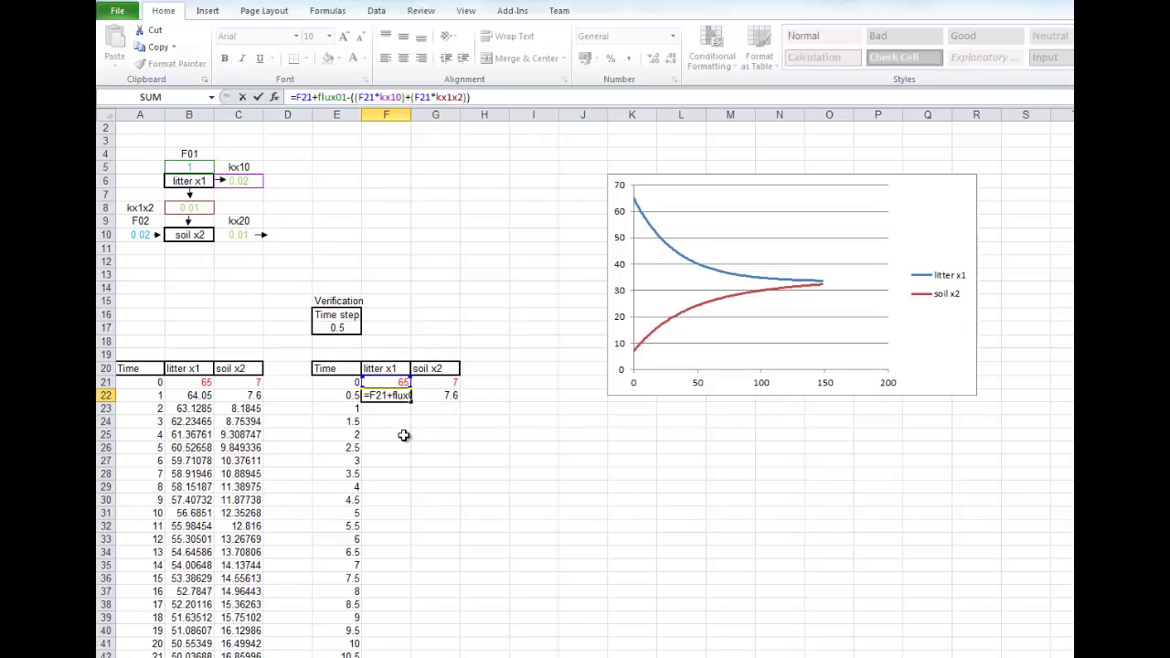
key("Return")
key("shift+Right")
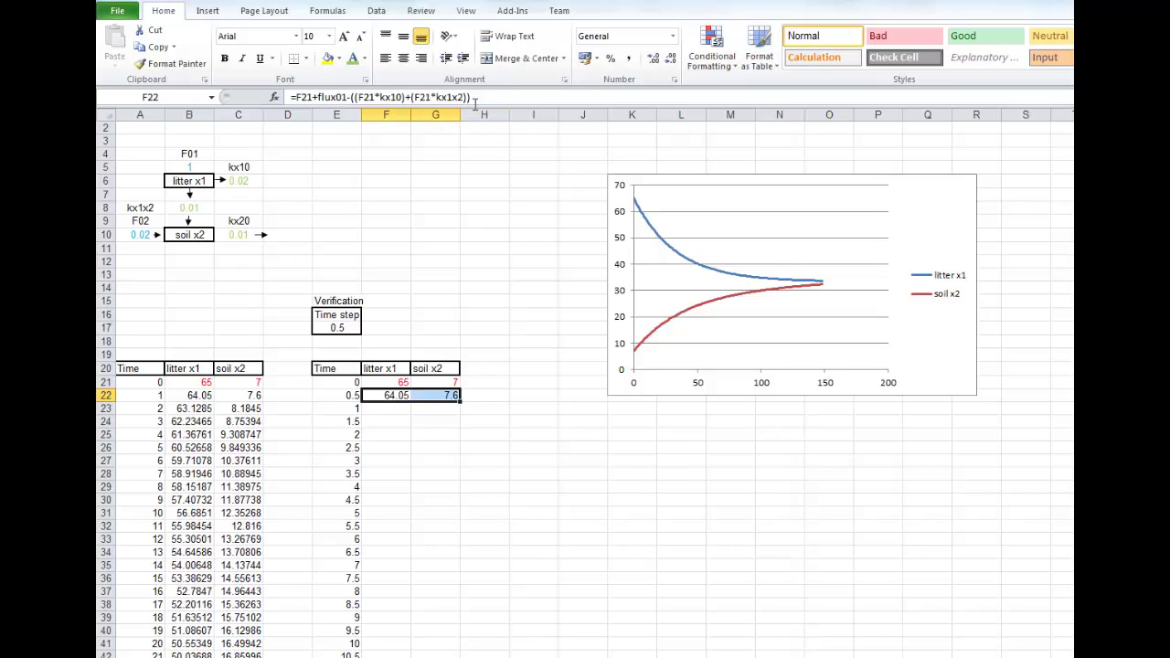
Step: Multiply the net flux in B22 by the time step, making the formula =B21+(flux01-((B21*kx10)+(B21*kx1x2)))*1
left_click(194, 396)
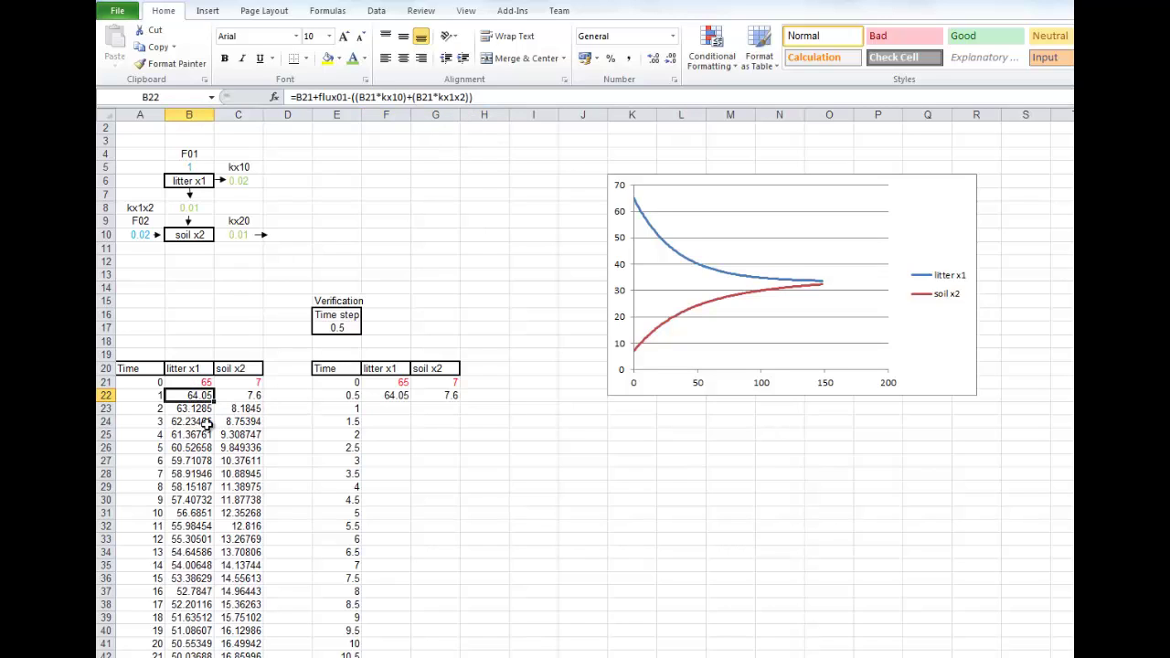
left_click(319, 96)
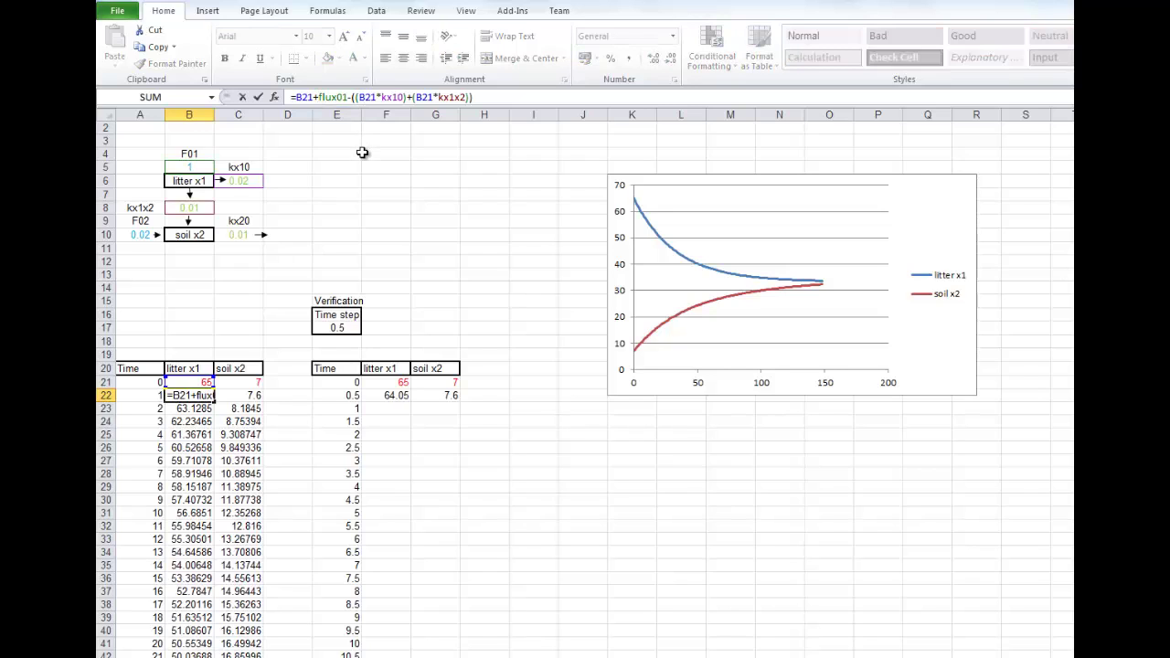
type("(")
left_click(477, 97)
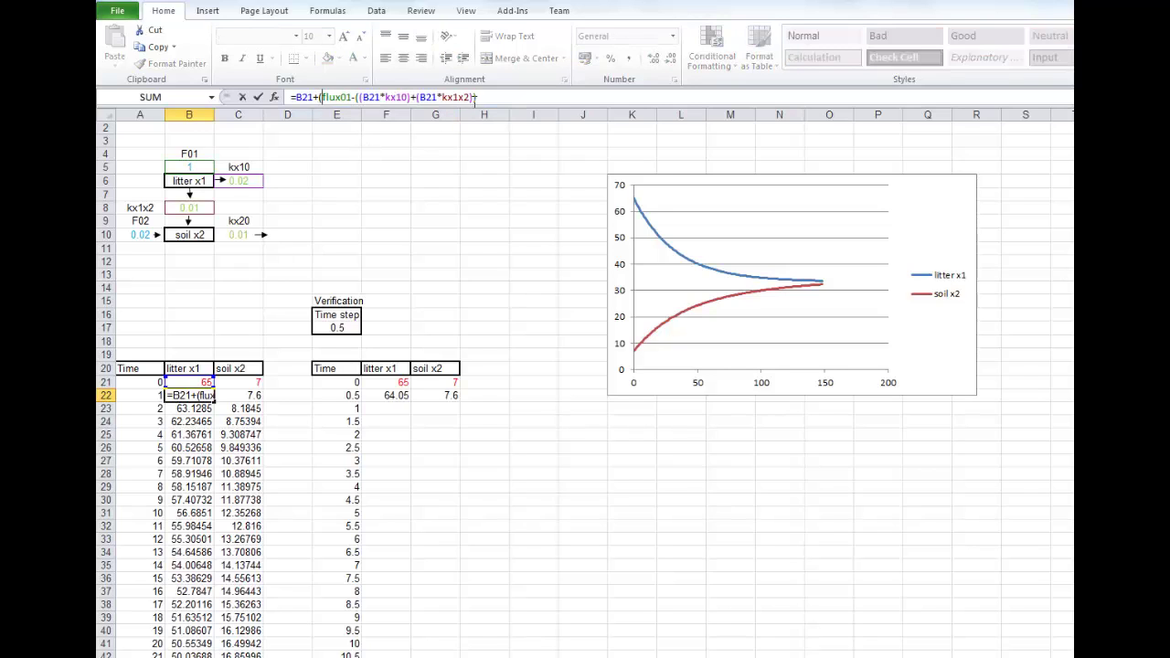
type(")")
type("*1")
left_click(258, 97)
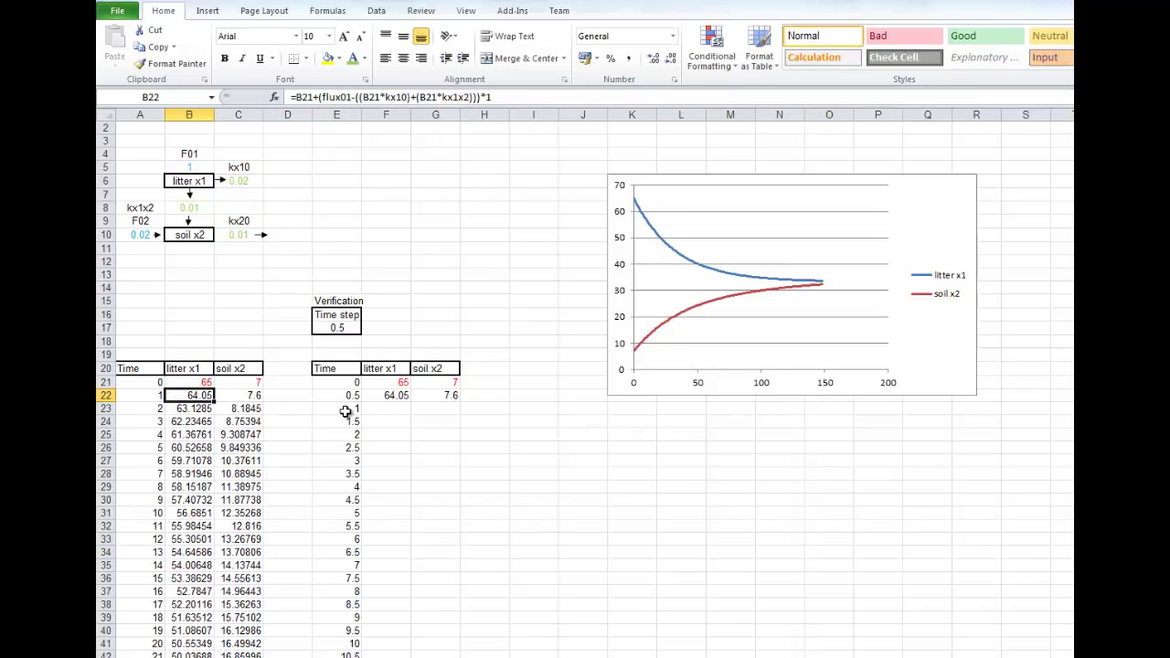
Step: Change the verification litter x1 formula in F22 to =F21+(flux01-((F21*kx10)+(F21*kx1x2)))*0.5
left_click(393, 398)
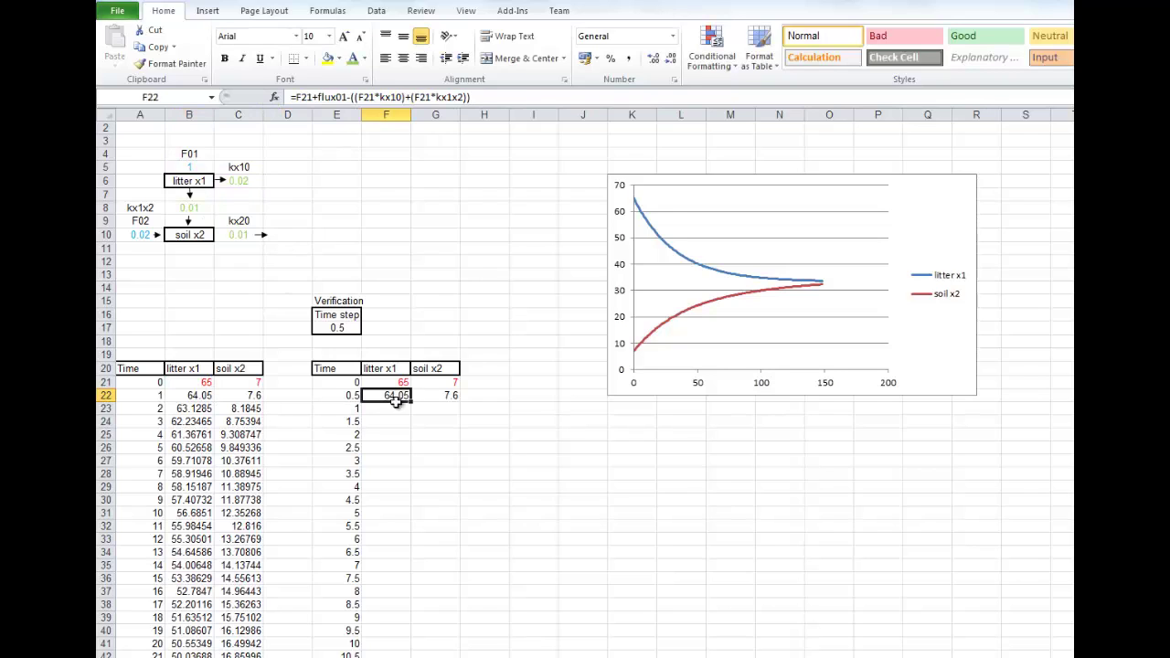
left_click(318, 96)
type("(")
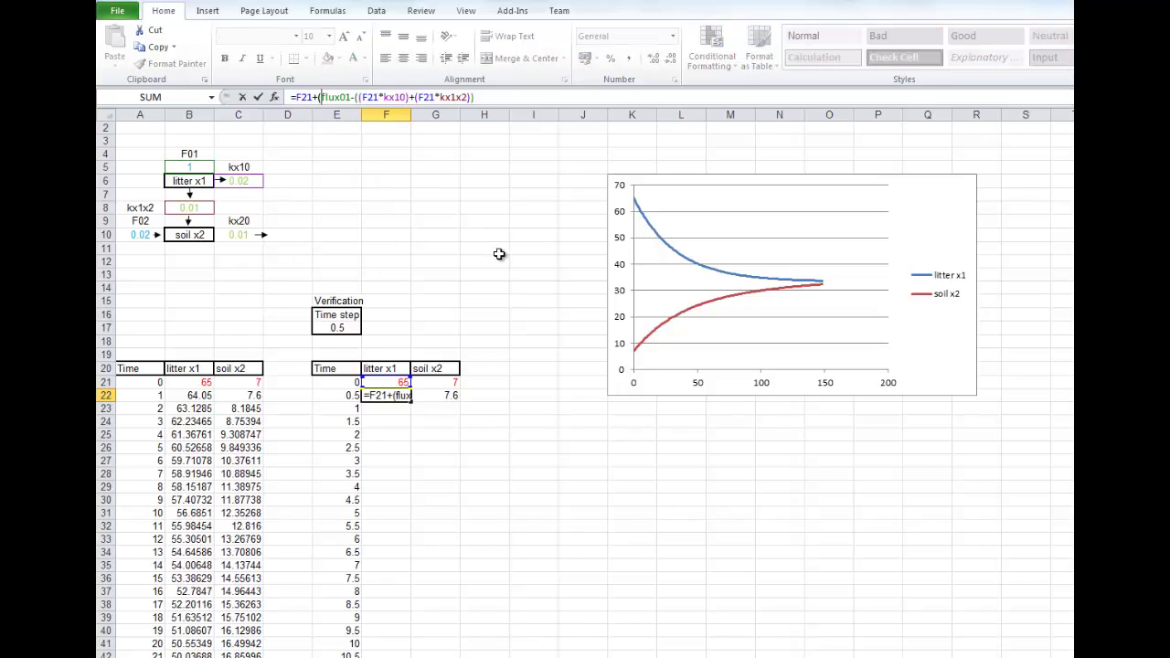
left_click(481, 96)
type("*0.")
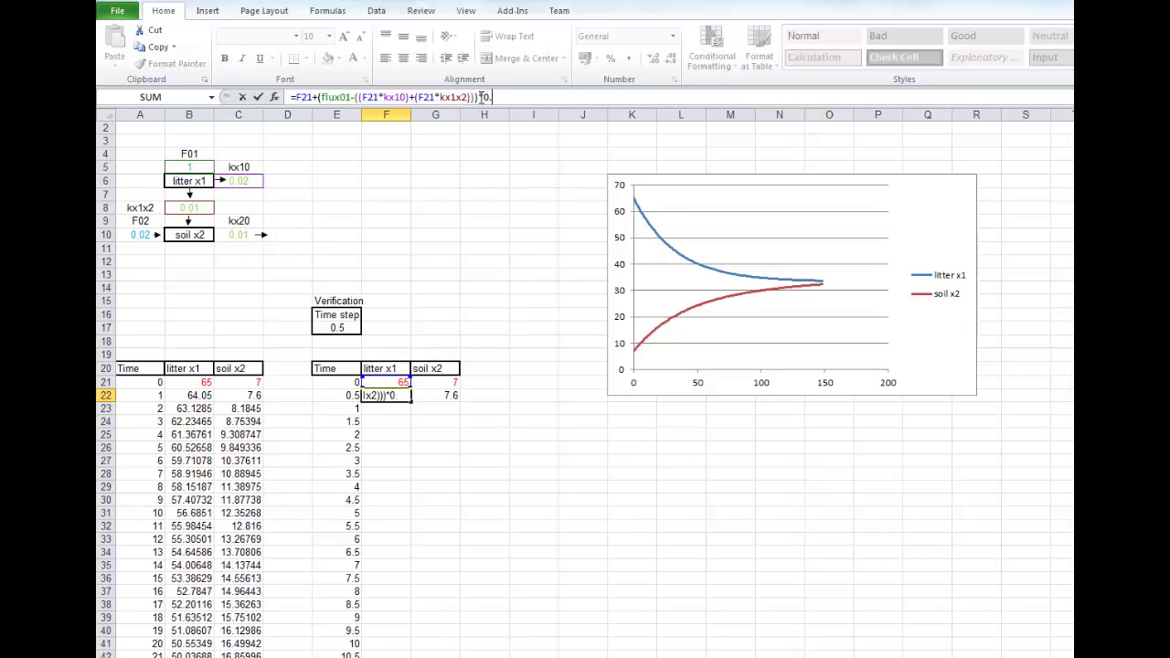
type("5")
left_click(261, 97)
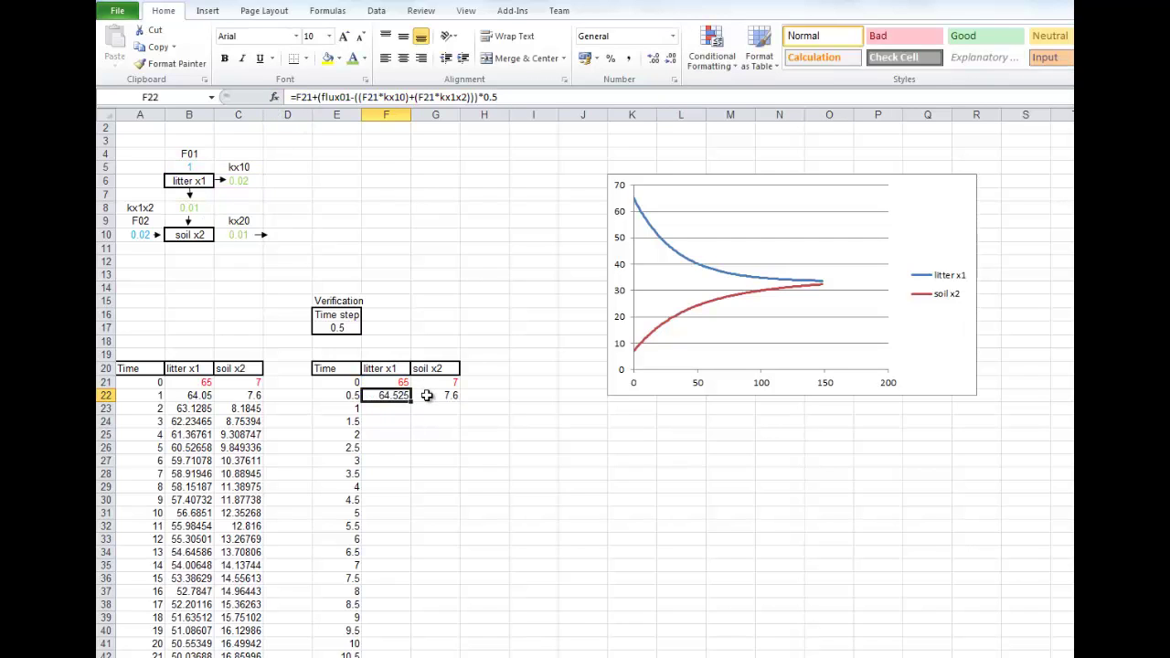
Step: Fill the F22 formula across to G22, and fill F22:G22 down the verification table for all time steps
left_click_drag(410, 401, 448, 408)
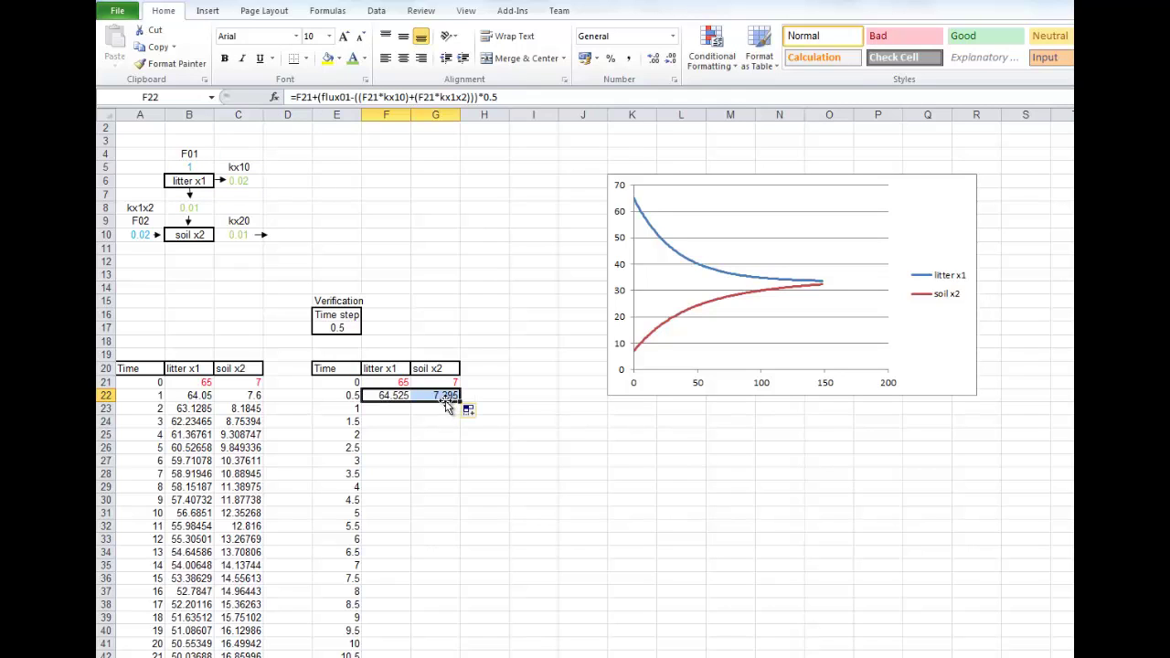
left_click(403, 398)
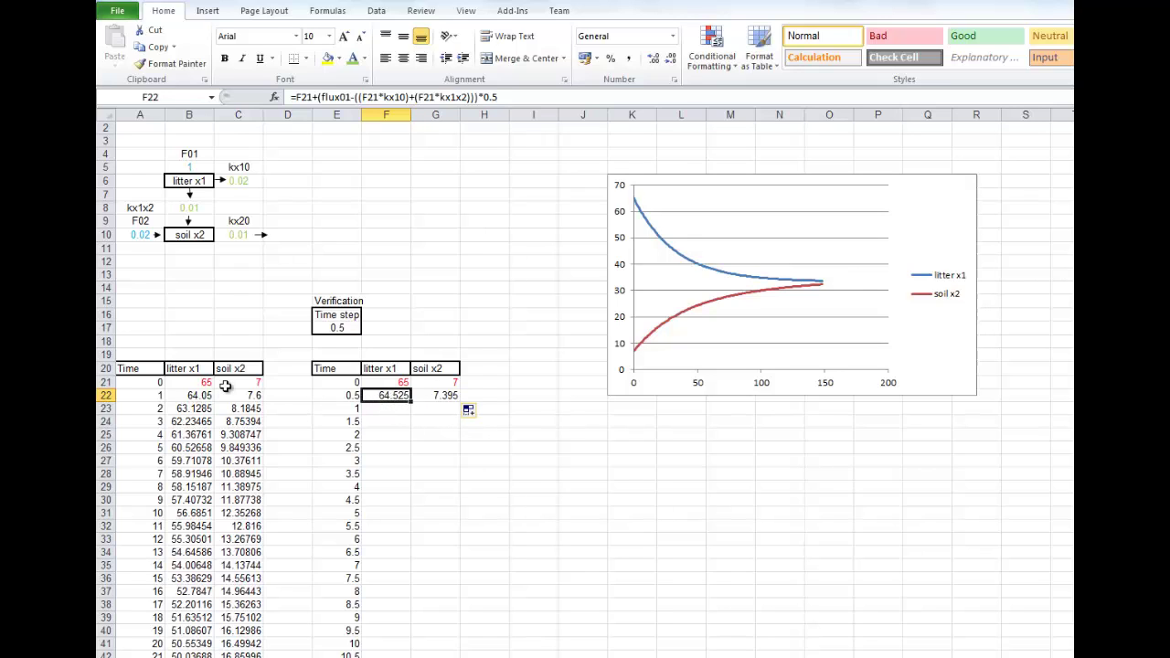
left_click_drag(389, 395, 443, 396)
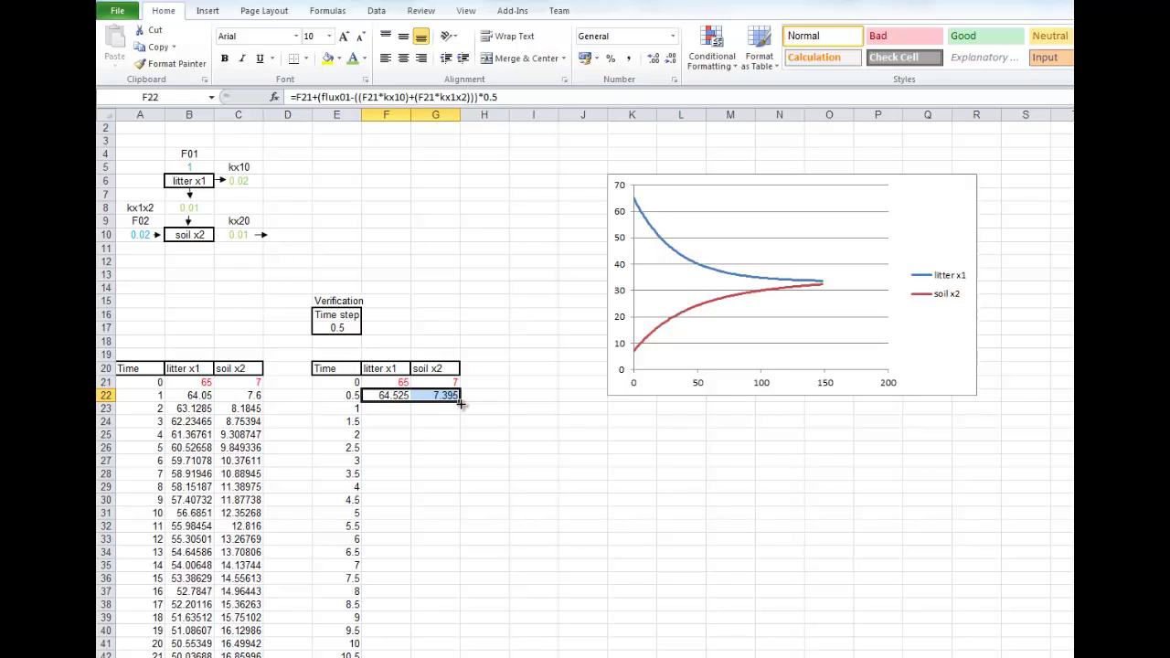
double_click(462, 403)
left_click(435, 395)
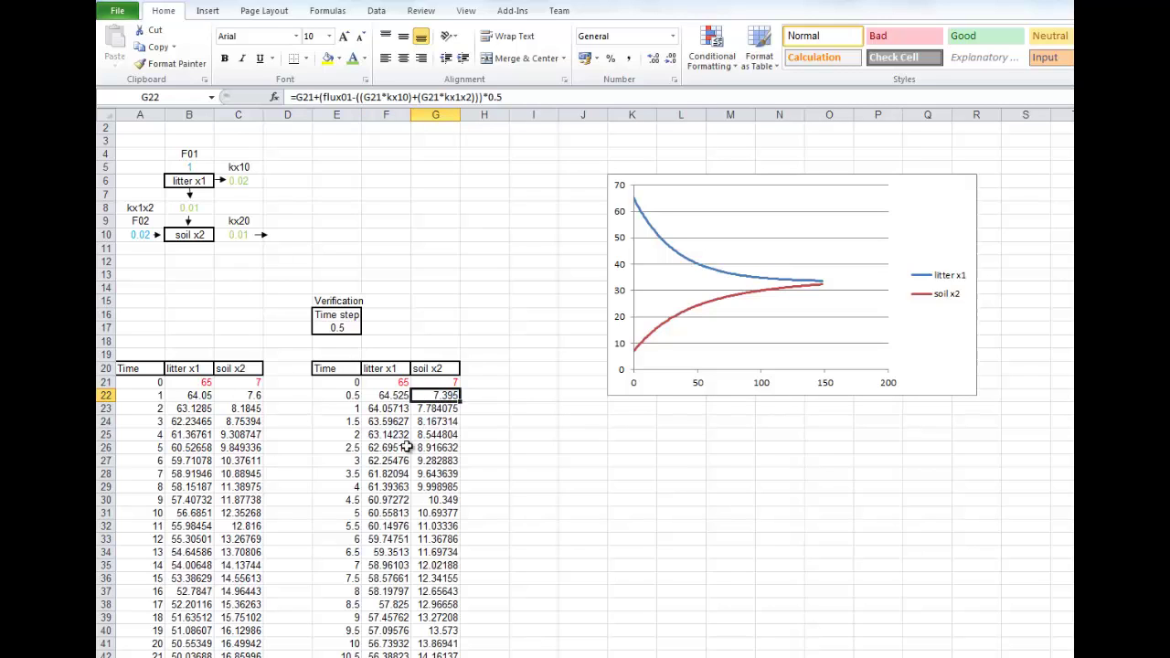
left_click(379, 410)
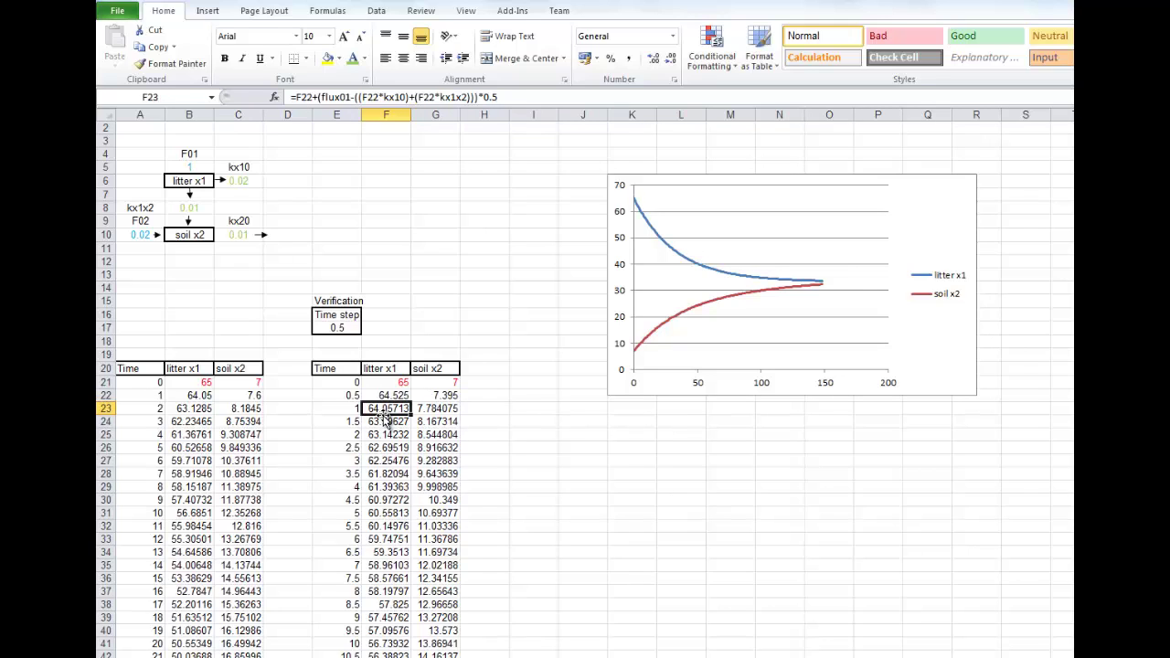
Step: Copy the last verification results in F301:G301 and paste them as values into B171:C171 below the main table
key("ctrl+Down")
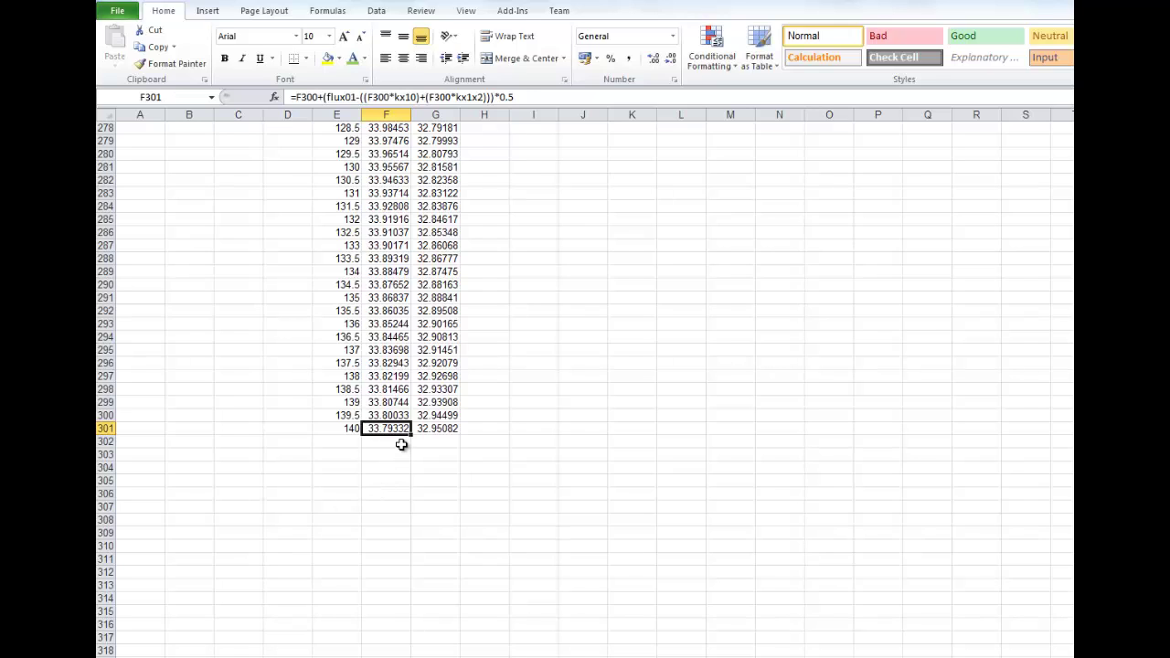
left_click_drag(379, 430, 431, 430)
right_click(432, 430)
left_click(464, 457)
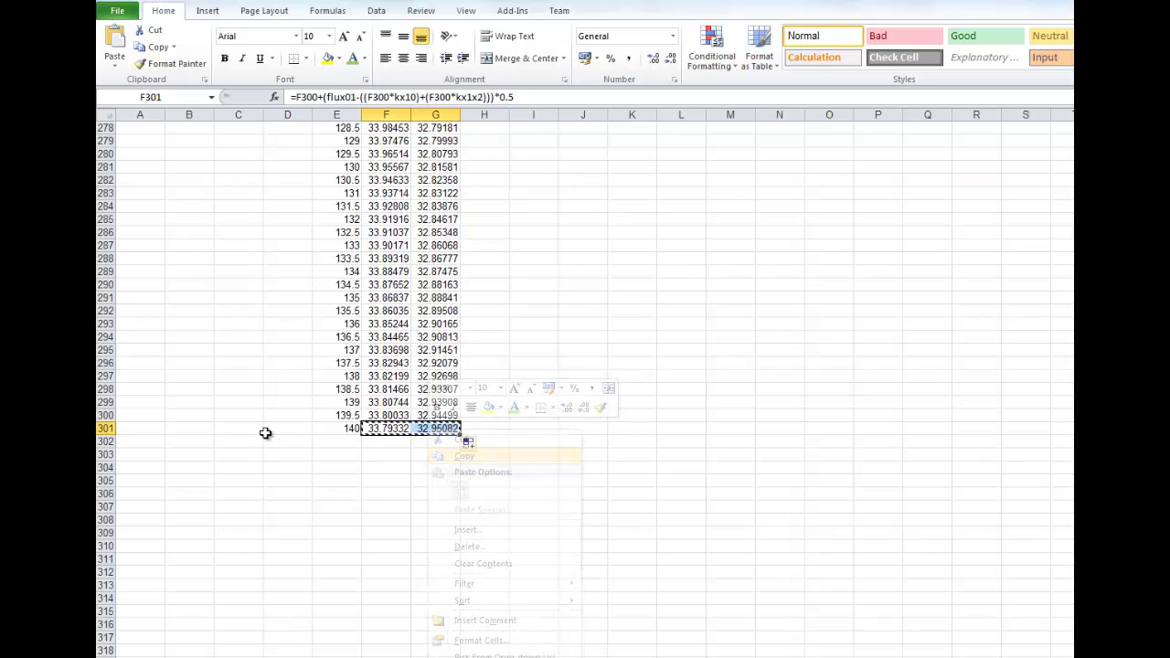
left_click(147, 426)
key("ctrl+Up")
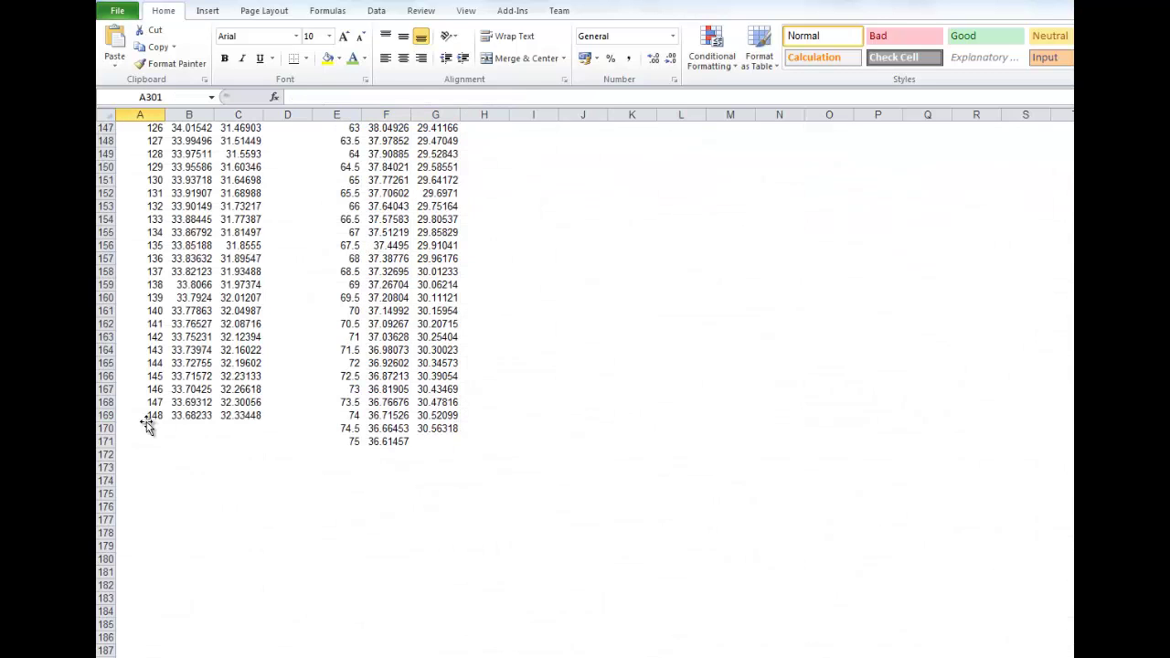
left_click(149, 428)
left_click(181, 441)
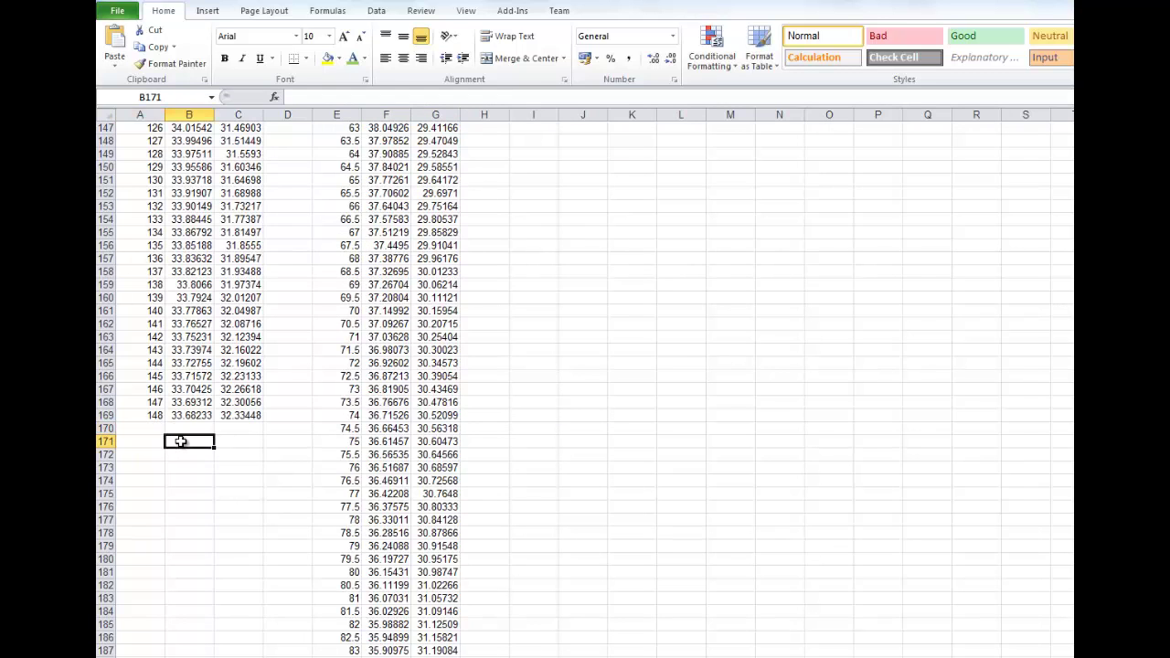
right_click(182, 443)
left_click(214, 502)
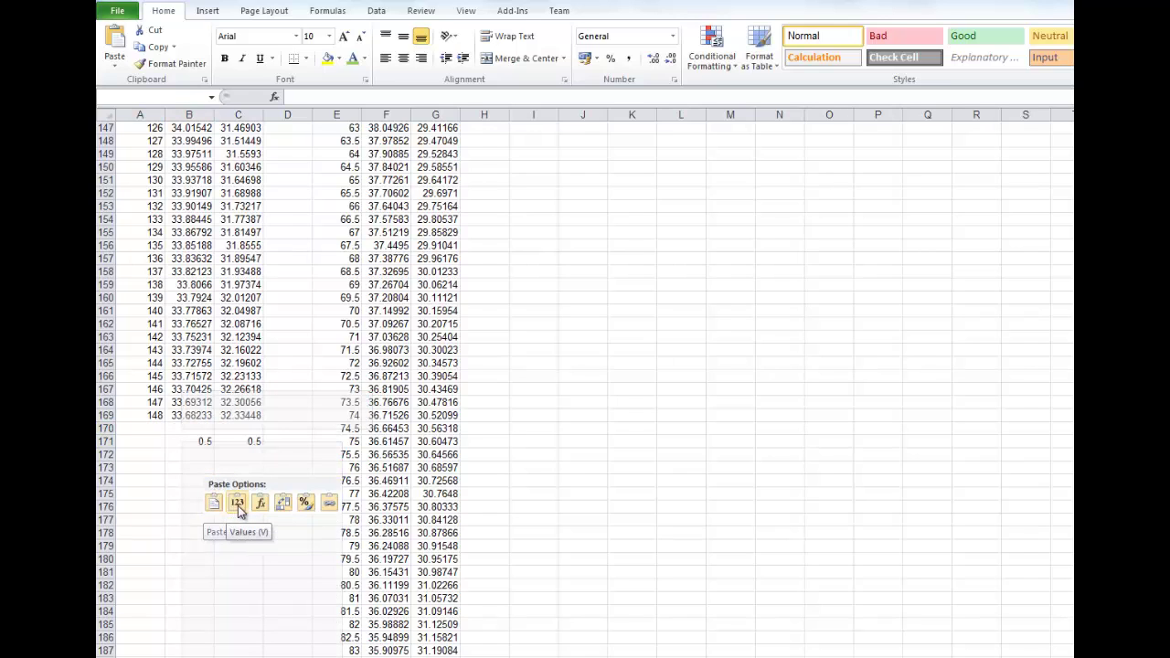
left_click(239, 505)
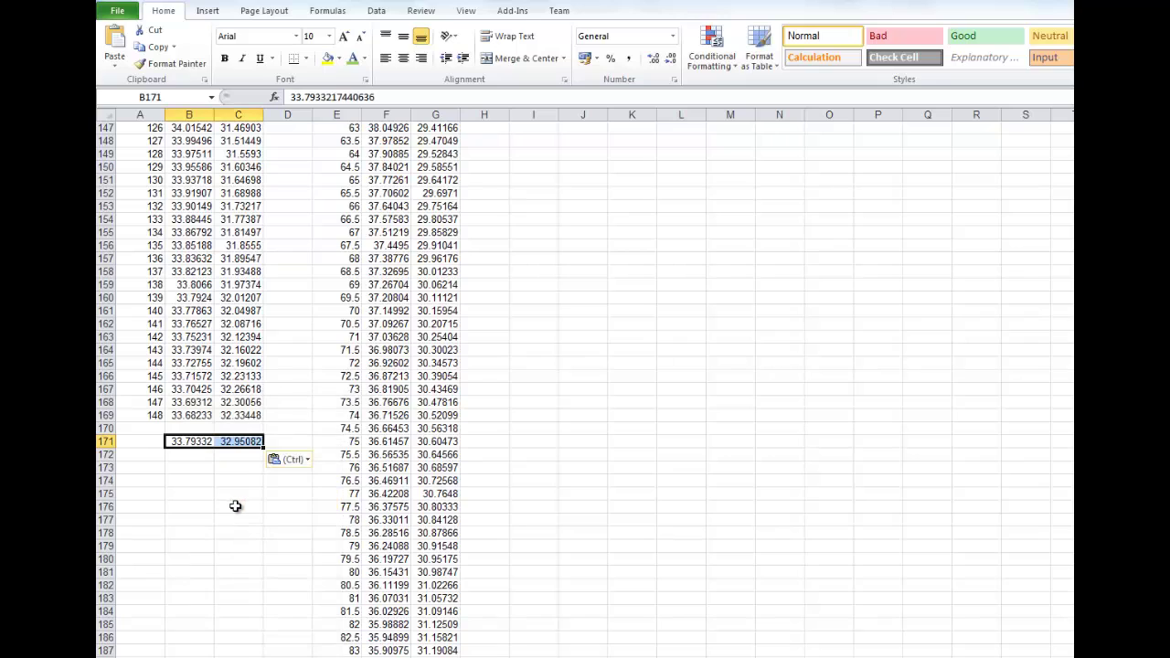
left_click(235, 507)
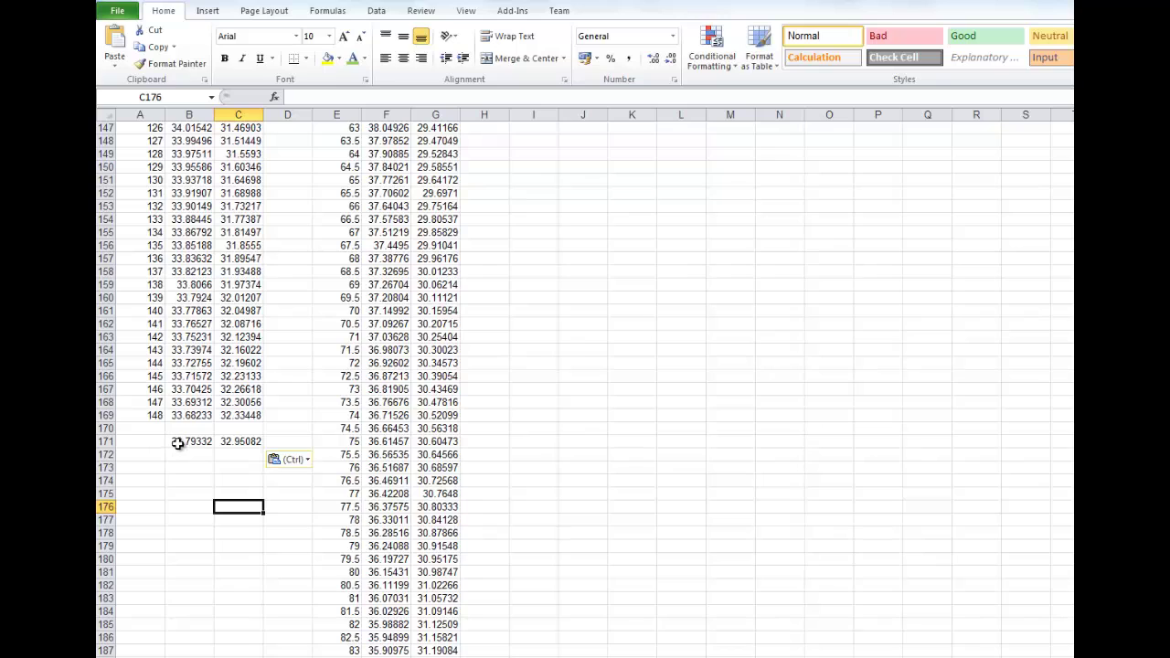
left_click_drag(177, 442, 223, 444)
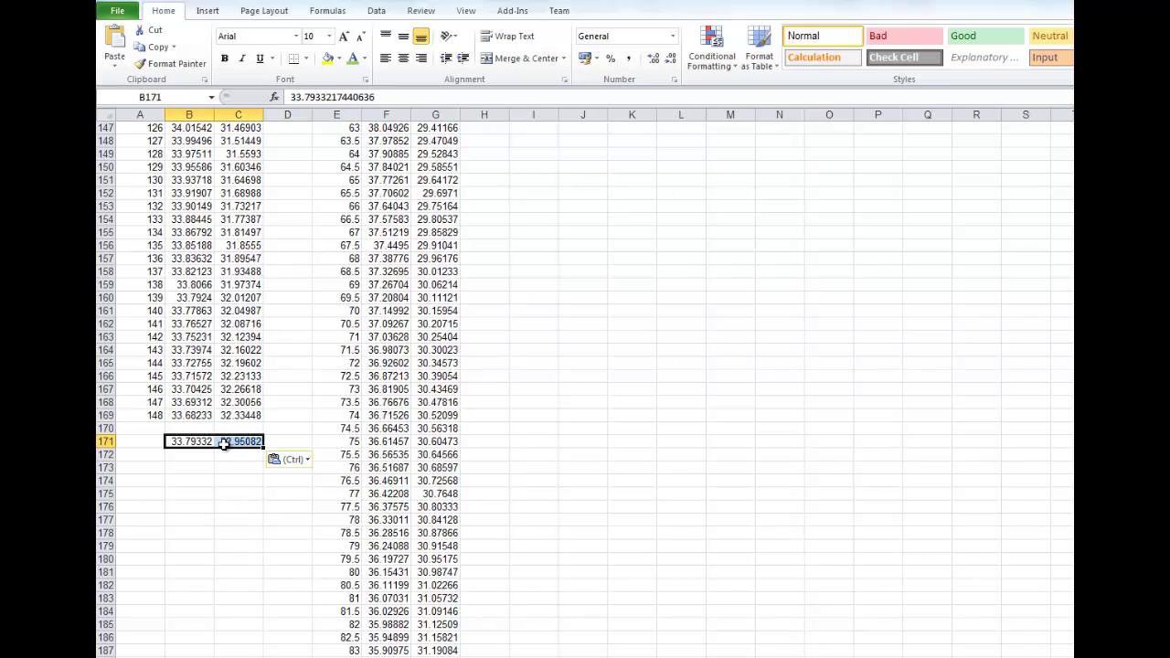